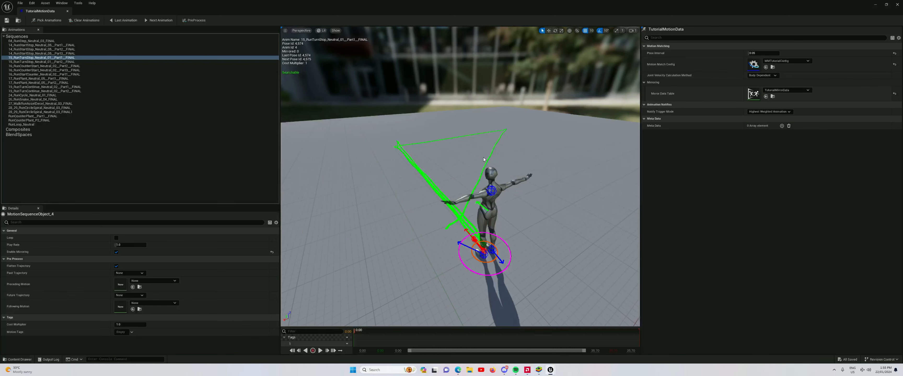
- Preview the RunLoop_Neutral and second 15_RunTurnStop_Neutral animations, comparing their motion and trajectories at the start of each clip
left_click(35, 126)
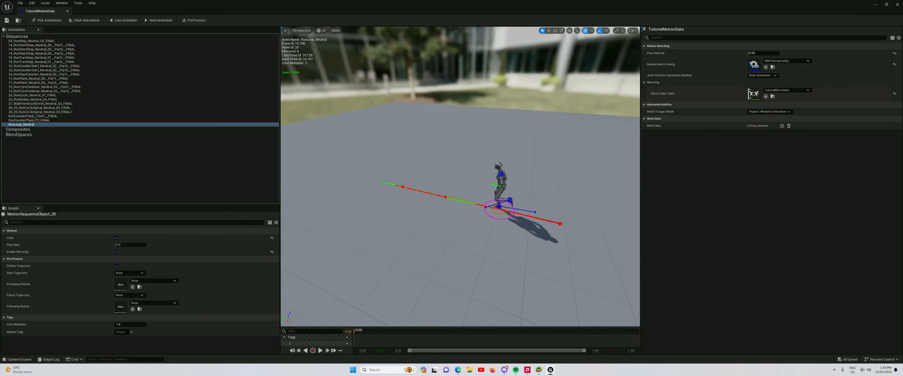
left_click(320, 351)
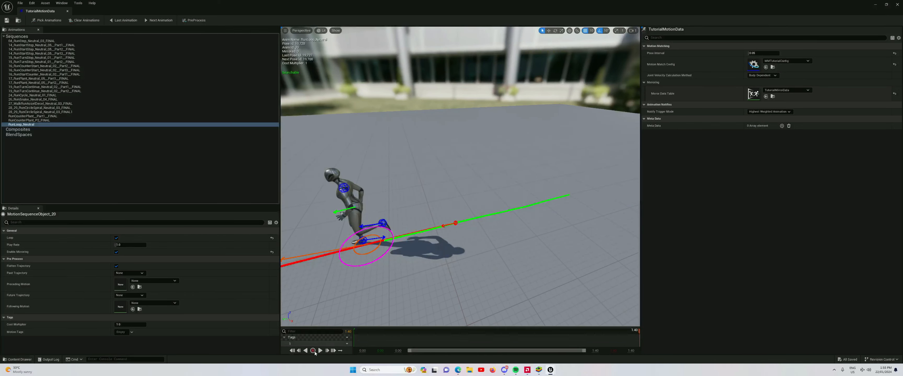
left_click(43, 62)
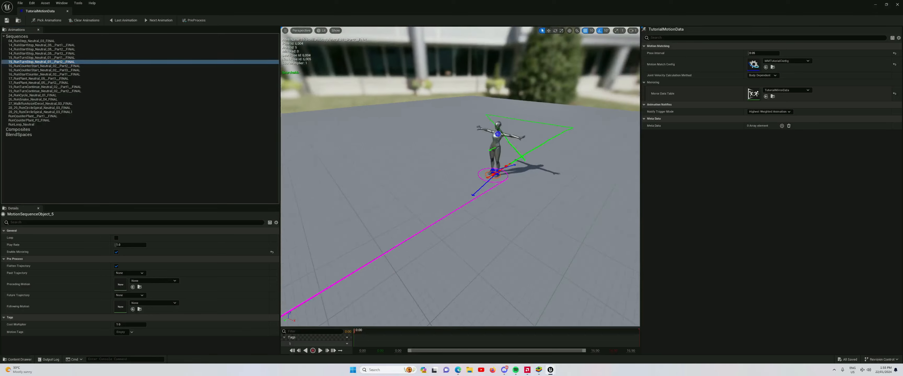
left_click_drag(356, 335, 405, 336)
left_click(28, 125)
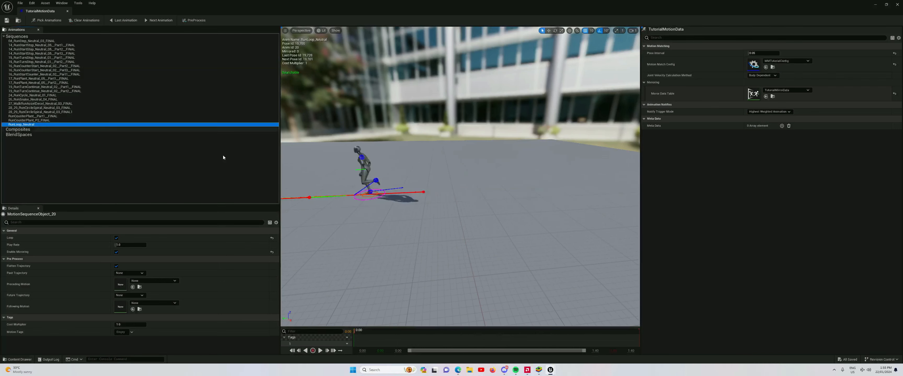
right_click_drag(494, 199, 460, 191)
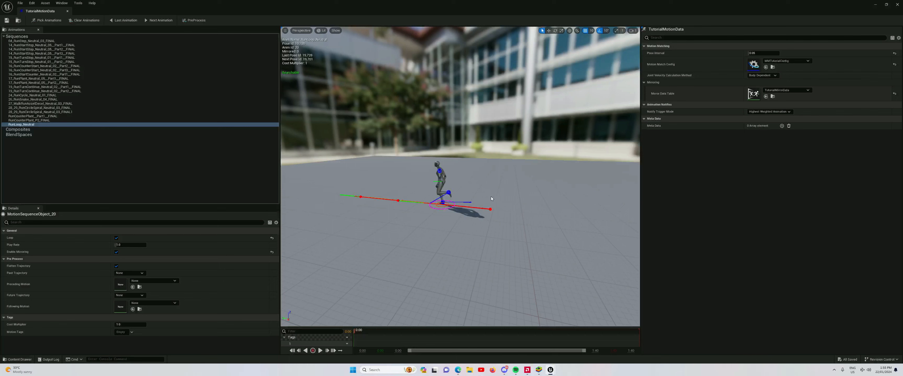
left_click_drag(352, 334, 403, 340)
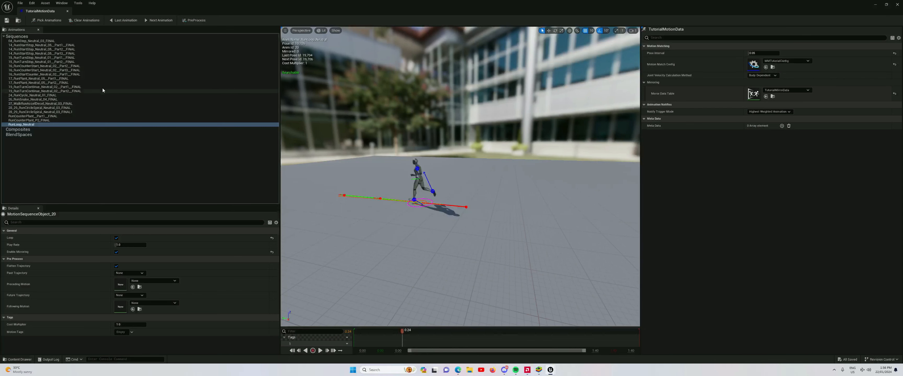
- Scrub the opening of the first 17_RunPlant_Neutral animation and examine its trajectory around the starting T-pose
left_click(44, 92)
left_click(46, 79)
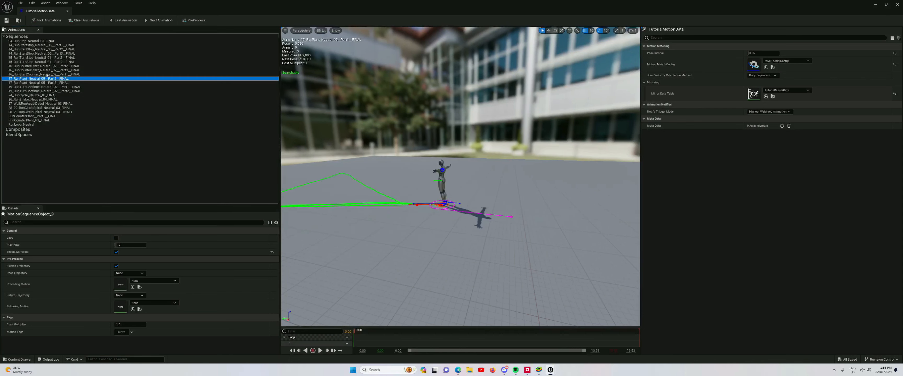
mouse_move(357, 151)
right_mouse_down()
mouse_move(327, 142)
mouse_move(324, 158)
mouse_move(337, 171)
mouse_move(357, 150)
right_mouse_up()
left_click_drag(362, 334, 407, 334)
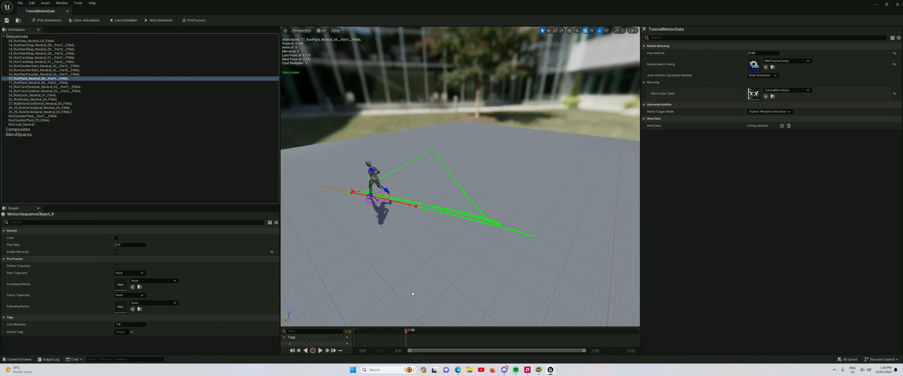
left_click_drag(408, 333, 353, 333)
mouse_move(416, 265)
right_mouse_down()
mouse_move(389, 266)
mouse_move(425, 263)
right_mouse_up()
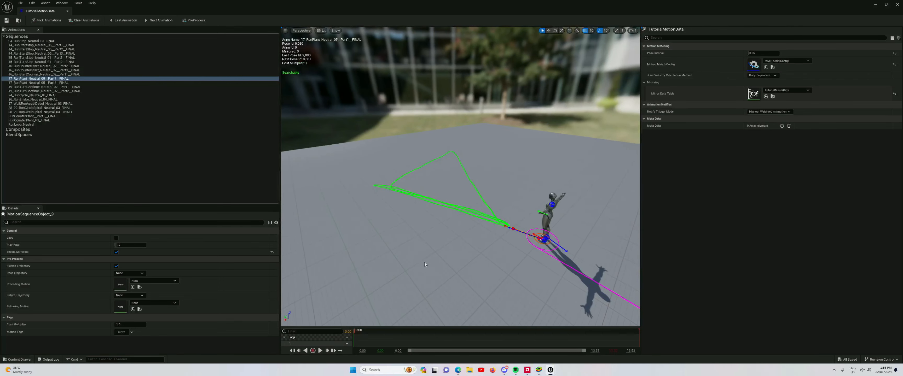
- Examine the trajectory of 26_RunSnake_Neutral_04_FINAL by scrubbing from its opening T-pose through the turns, after a comparison with RunLoop_Neutral
left_click(36, 124)
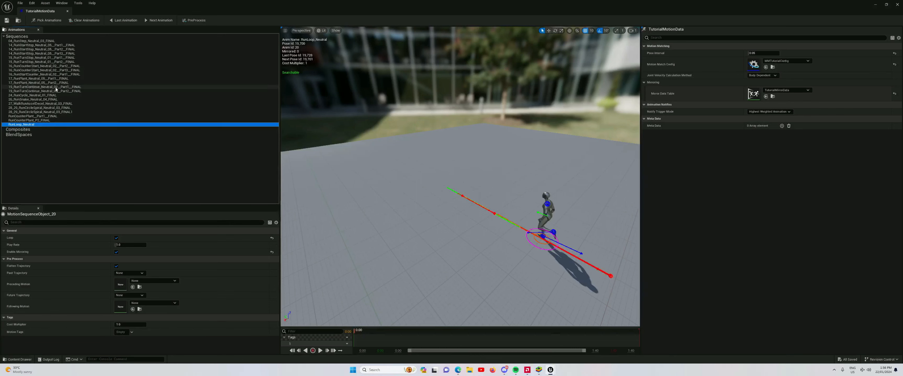
left_click(46, 100)
right_click_drag(347, 186, 218, 189)
right_click_drag(500, 194, 497, 205)
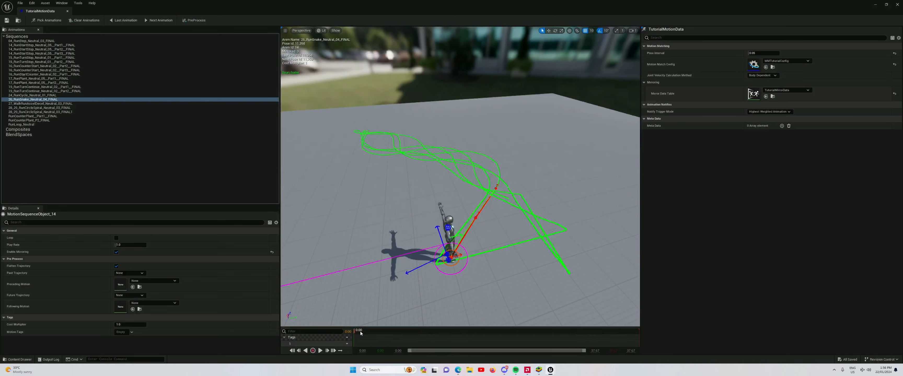
left_click_drag(362, 334, 392, 333)
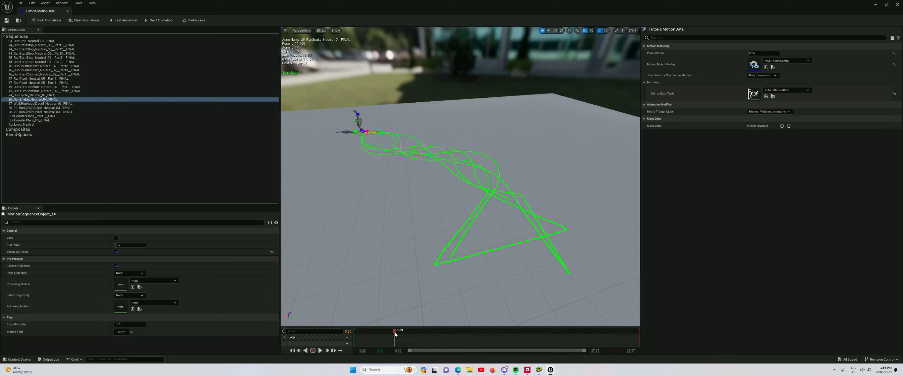
left_click_drag(405, 335, 311, 332)
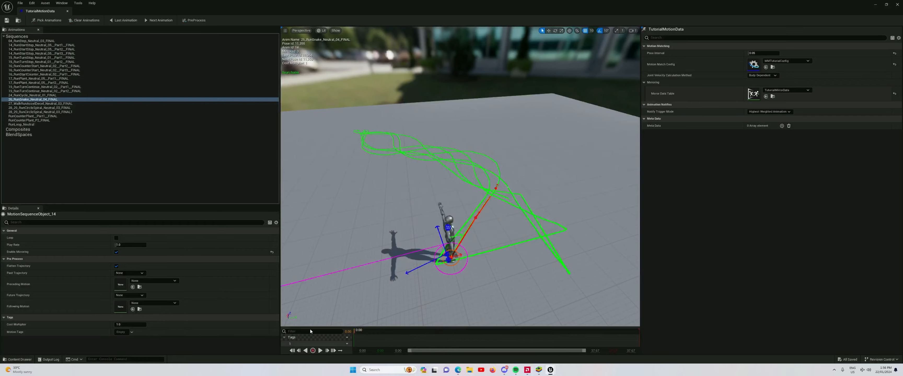
mouse_move(484, 254)
right_mouse_down()
mouse_move(505, 251)
mouse_move(496, 224)
mouse_move(482, 228)
mouse_move(492, 245)
right_mouse_up()
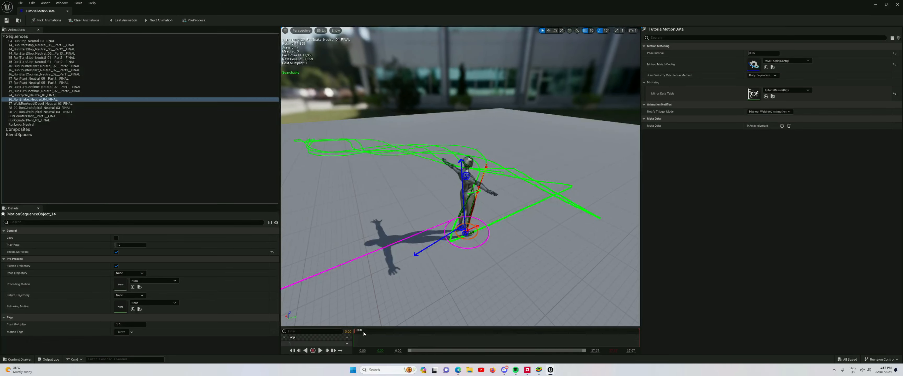
left_click_drag(361, 334, 438, 342)
mouse_move(483, 267)
right_mouse_down()
mouse_move(487, 224)
mouse_move(483, 267)
right_mouse_up()
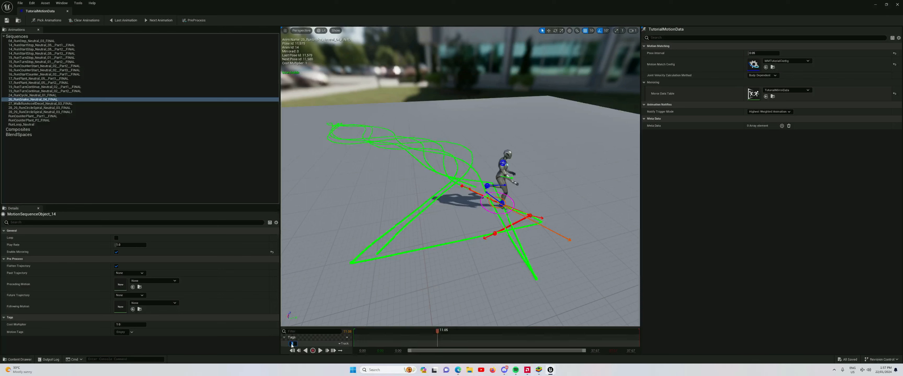
- Name the tag track DoNotUse and add a Tag Do Not Use section at the start of the RunSnake timeline
type("DoNotUse")
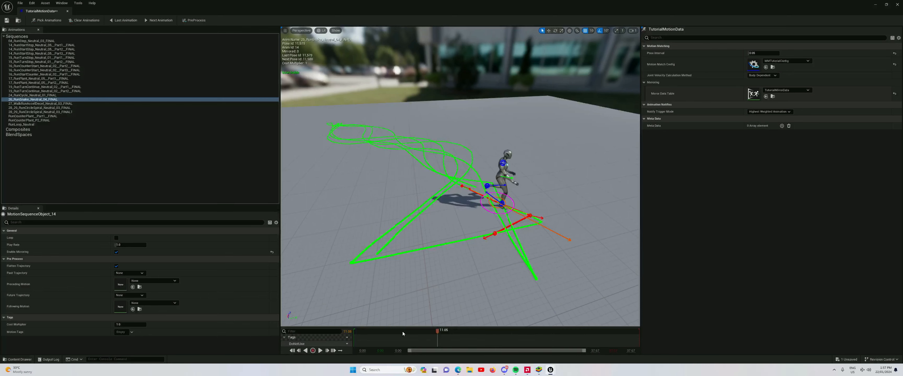
left_click_drag(437, 331, 315, 332)
mouse_move(423, 272)
right_mouse_down()
mouse_move(379, 276)
mouse_move(424, 271)
right_mouse_up()
right_click(359, 337)
mouse_move(375, 334)
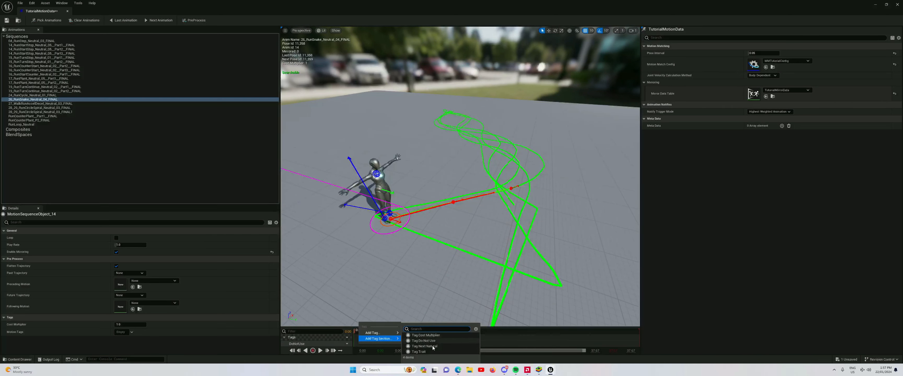
left_click(432, 341)
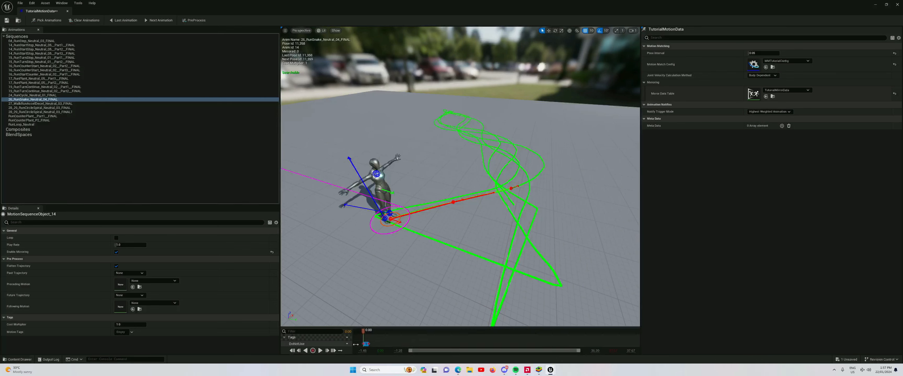
- Fit the Do Not Use section from the first frame across the opening T-pose of the RunSnake animation
left_click(367, 344)
left_click_drag(368, 345, 363, 334)
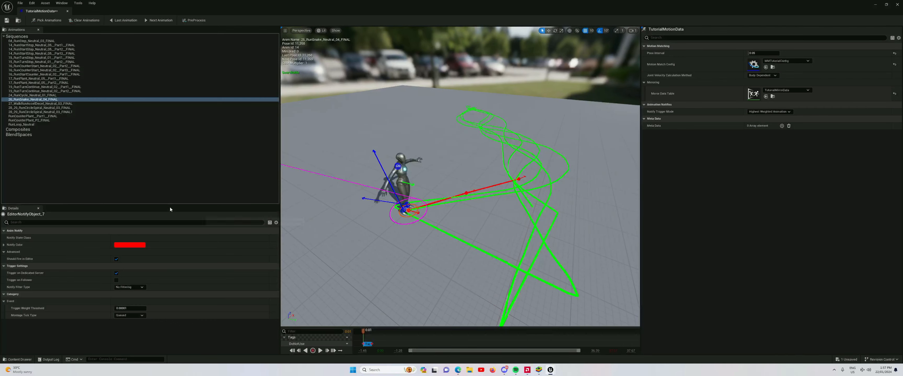
right_click_drag(404, 238, 401, 238)
left_click_drag(364, 332, 370, 332)
- Set the RunSnake animation's Past Trajectory to Extrapolate and pre-process the motion data
left_click(35, 100)
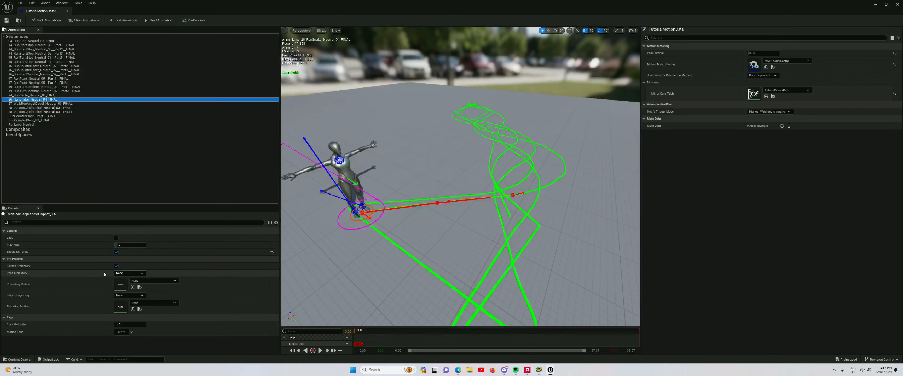
left_click(127, 273)
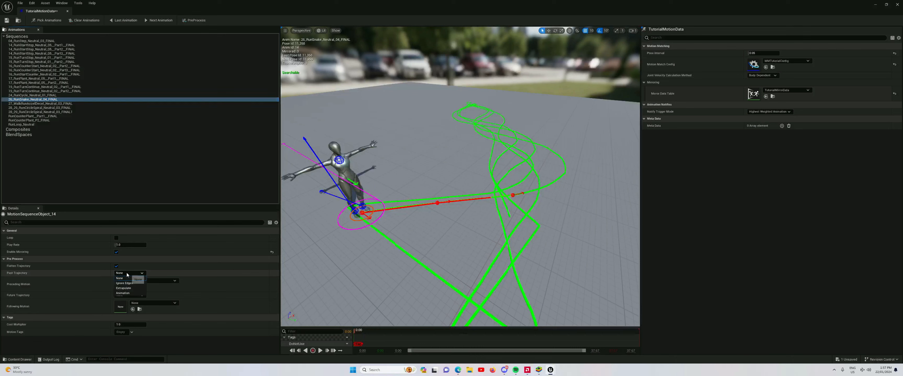
left_click(135, 289)
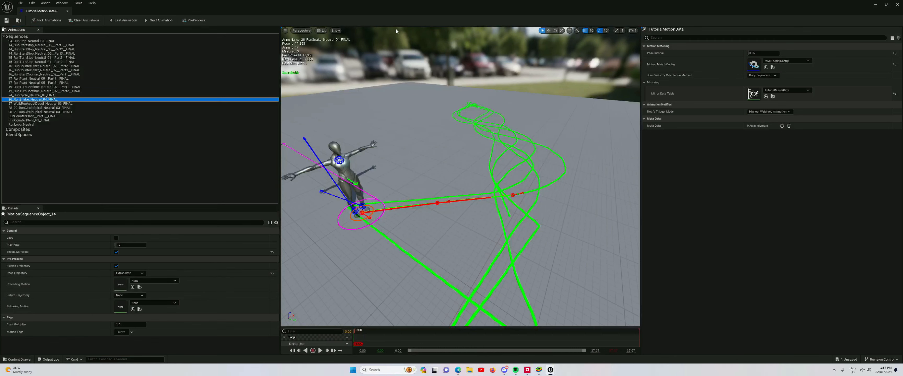
left_click(194, 20)
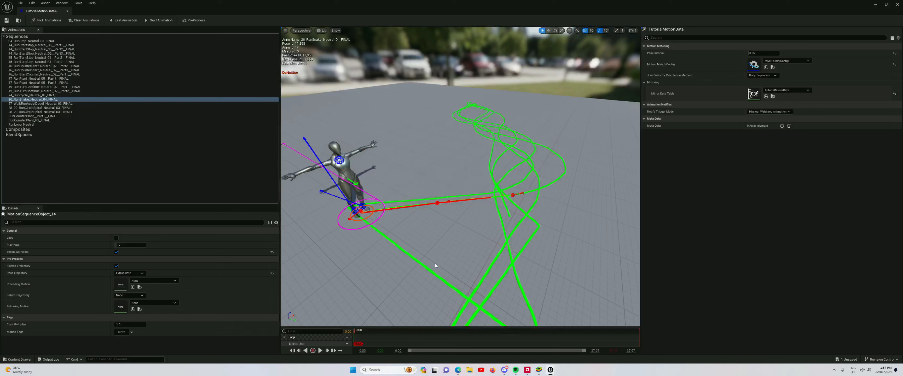
- Shorten the opening Do Not Use section to end as the run begins, pre-process again, and check the poses around its end
mouse_move(361, 332)
left_mouse_down()
mouse_move(345, 335)
mouse_move(359, 337)
left_mouse_up()
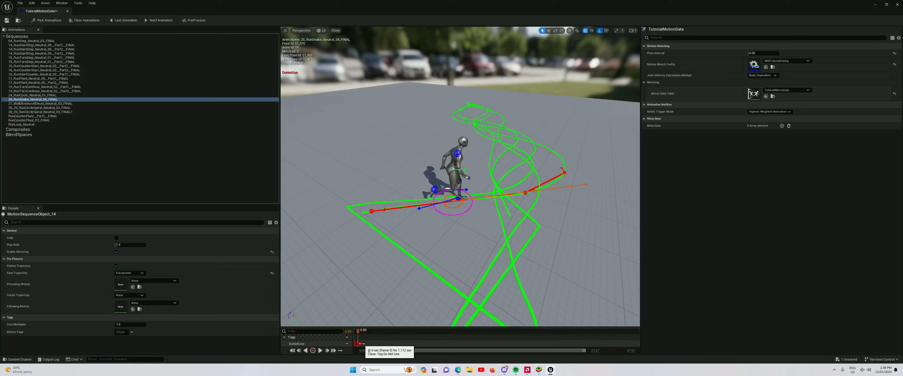
left_click(361, 344)
left_click(358, 344)
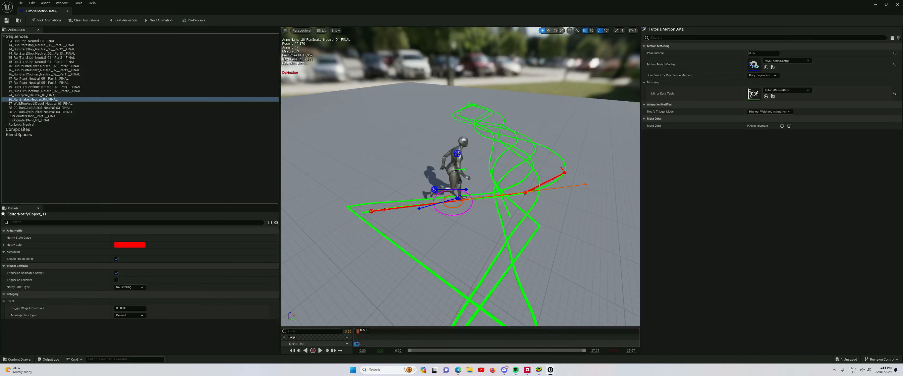
left_click(356, 334)
left_click_drag(356, 334, 358, 336)
left_click(196, 20)
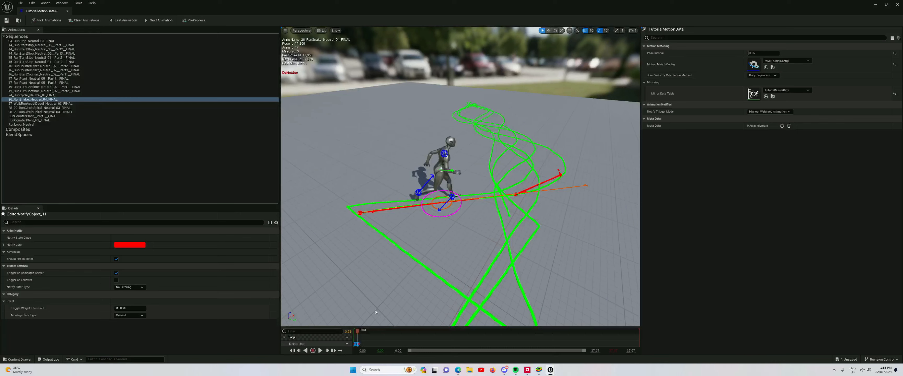
mouse_move(358, 336)
left_mouse_down()
mouse_move(375, 335)
mouse_move(347, 335)
mouse_move(369, 337)
mouse_move(359, 341)
left_mouse_up()
mouse_move(374, 285)
right_mouse_down()
mouse_move(367, 246)
mouse_move(373, 286)
right_mouse_up()
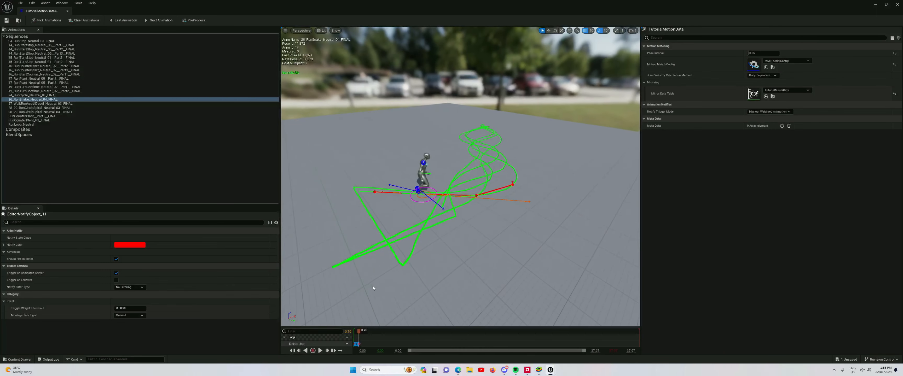
- Copy the Do Not Use section to the first turnaround at about 4 s and extend it to about 6.8 s
left_click_drag(359, 334, 390, 333)
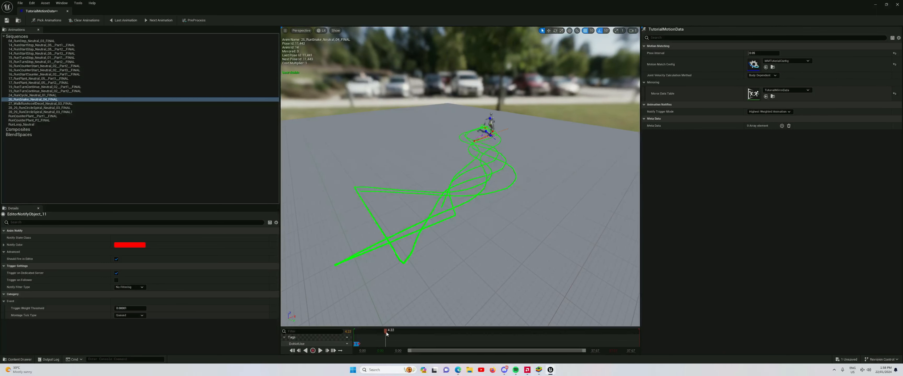
right_click_drag(396, 287, 512, 268)
left_click_drag(390, 333, 384, 332)
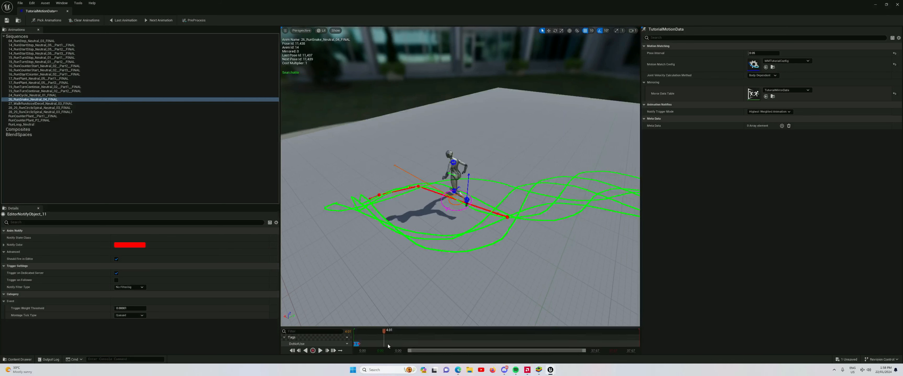
left_click(357, 344)
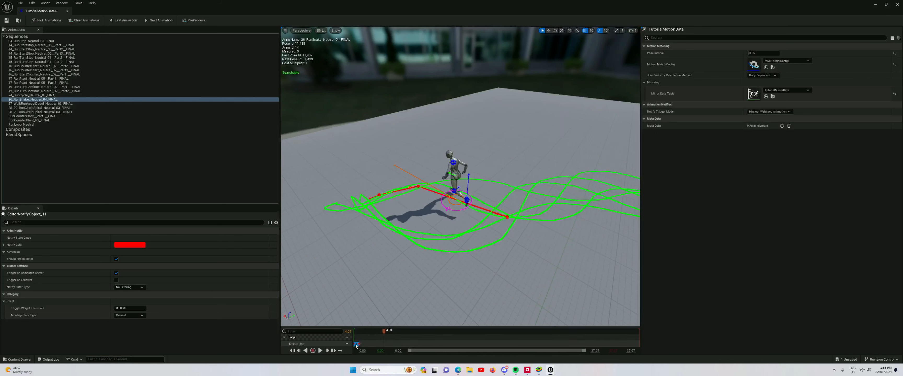
left_click(386, 344)
left_click_drag(385, 331, 404, 334)
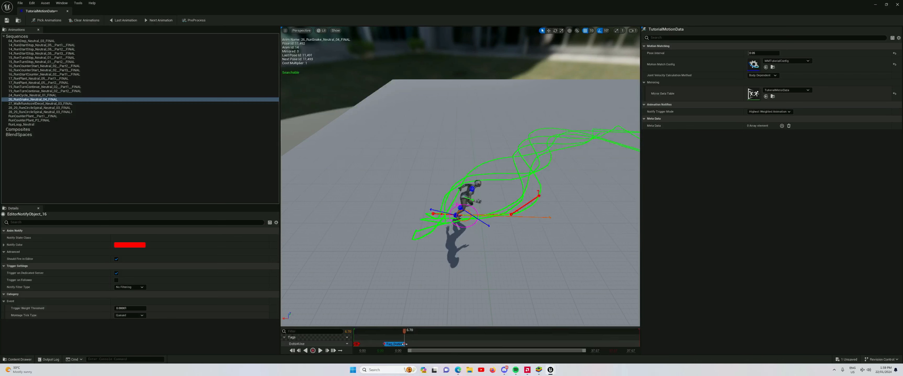
left_click(405, 344)
- Scrub through the following snake run and place another Do Not Use section over the next turnaround
left_click_drag(405, 331, 417, 332)
right_click_drag(456, 259, 492, 245)
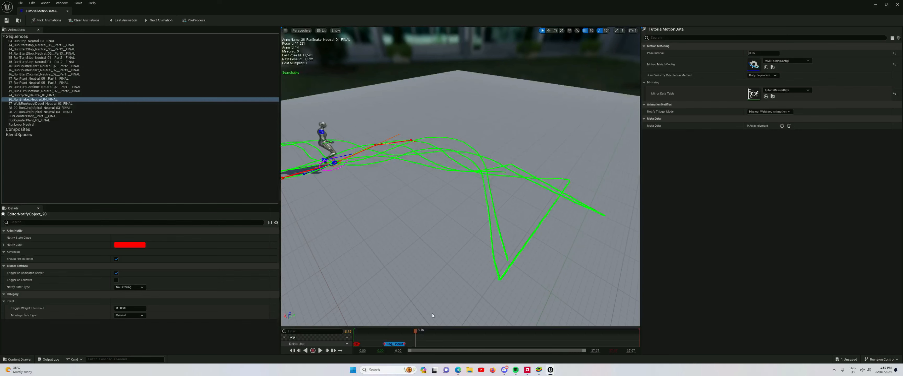
left_click_drag(415, 332, 406, 332)
right_click_drag(418, 312, 401, 313)
right_click_drag(444, 276, 438, 277)
scroll(435, 228, "down", 3)
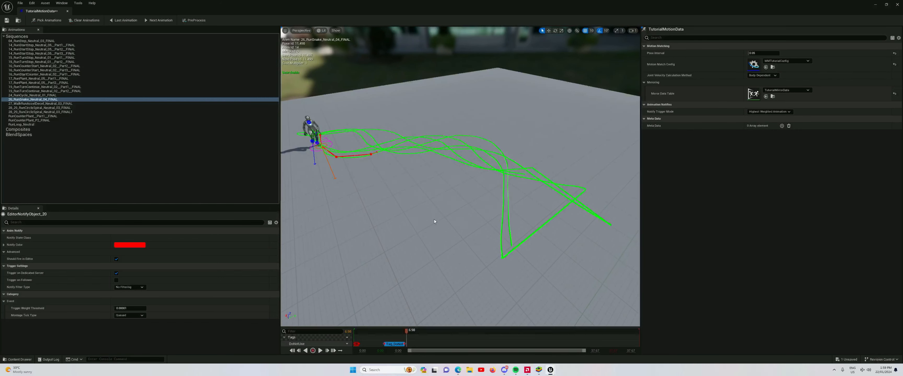
left_click_drag(408, 333, 483, 330)
right_click_drag(483, 281, 451, 287)
left_click(451, 344)
- Paste a fourth Do Not Use section further along the track and align its start with the playhead
left_click(494, 344)
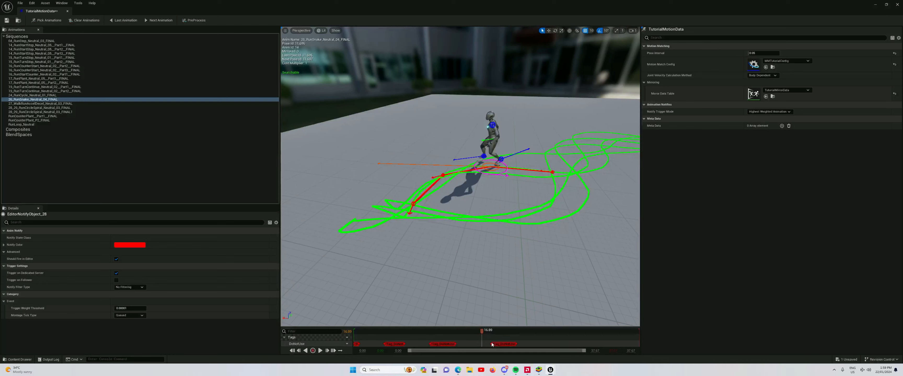
key("ctrl+v")
left_click_drag(500, 344, 492, 348)
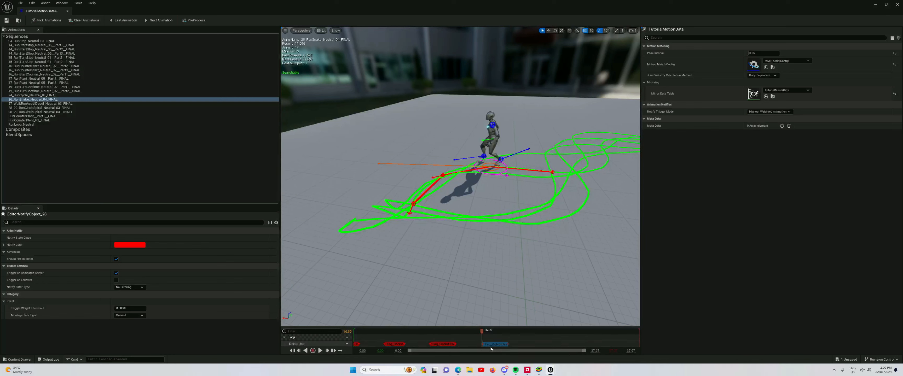
- Extend the fourth Do Not Use section to about 20 s and cover the remaining turnarounds and the animation's end with further sections
mouse_move(491, 349)
left_mouse_down()
mouse_move(480, 332)
mouse_move(508, 332)
mouse_move(506, 344)
left_mouse_up()
right_click_drag(454, 228, 430, 209)
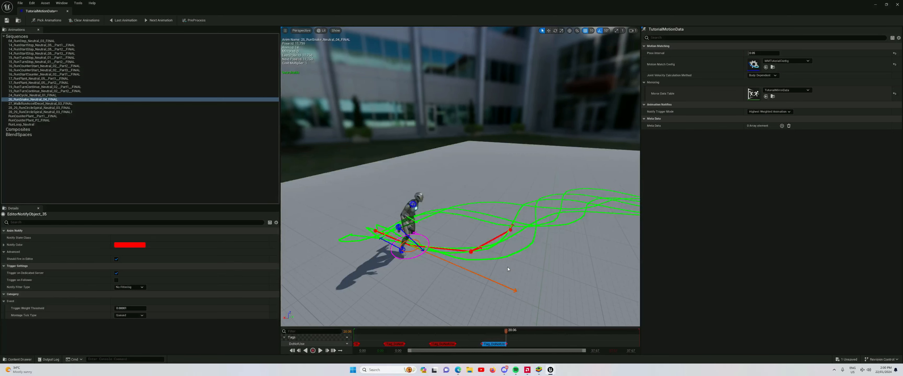
left_click_drag(507, 332, 585, 331)
right_click_drag(456, 217, 438, 238)
left_click_drag(585, 332, 615, 344)
left_click_drag(584, 350, 592, 352)
right_click_drag(456, 217, 474, 206)
left_click_drag(555, 331, 567, 331)
right_click(567, 344)
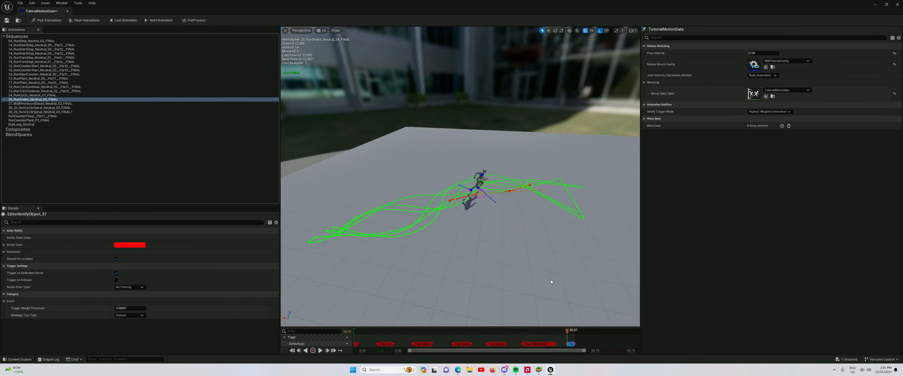
- Pre-process the motion data and scrub through the RunSnake animation to check its tagged and searchable poses
left_click(193, 20)
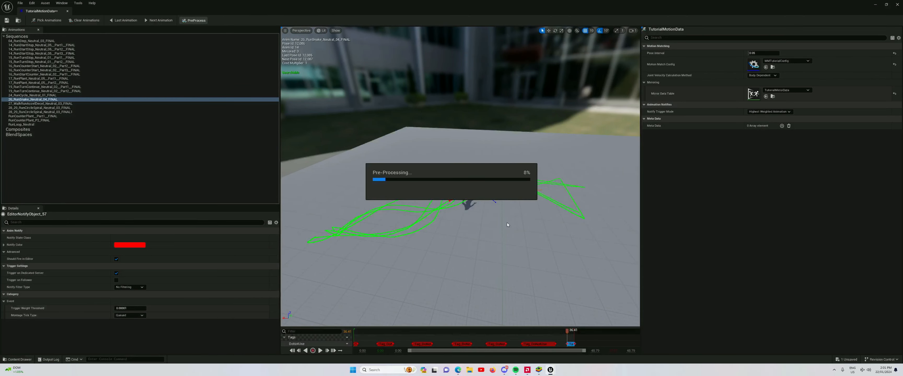
right_click_drag(480, 227, 537, 249)
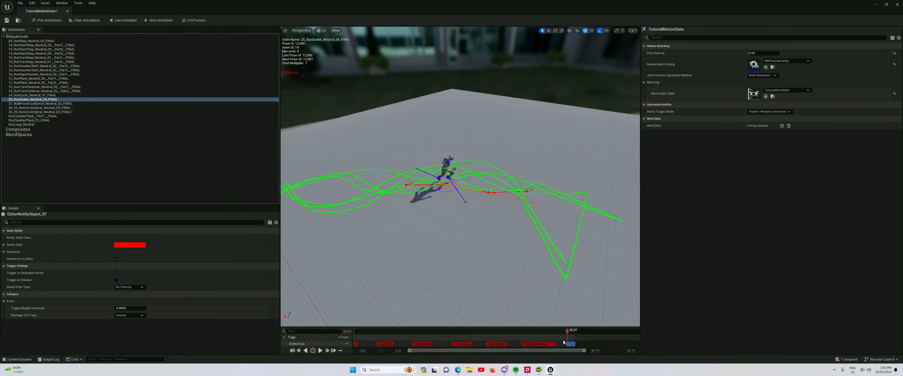
left_click_drag(568, 330, 384, 338)
right_click_drag(428, 254, 411, 259)
scroll(431, 263, "down", 3)
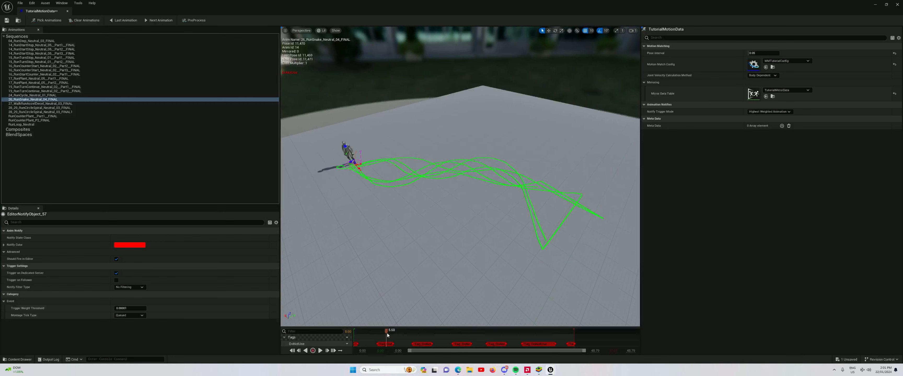
left_click_drag(394, 337, 550, 343)
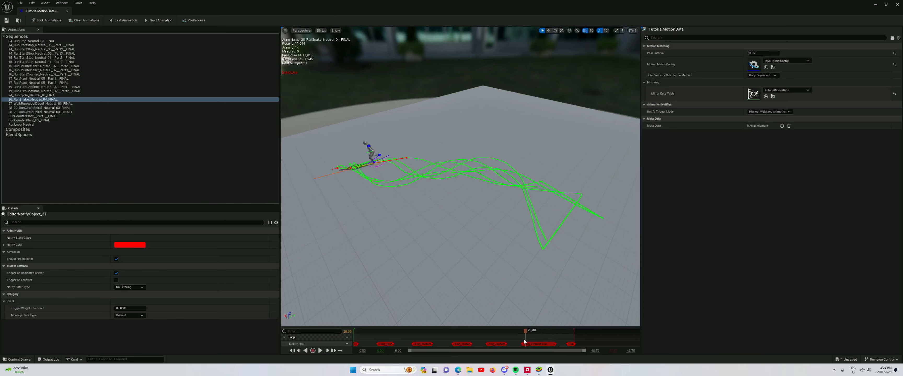
left_click_drag(525, 341, 509, 342)
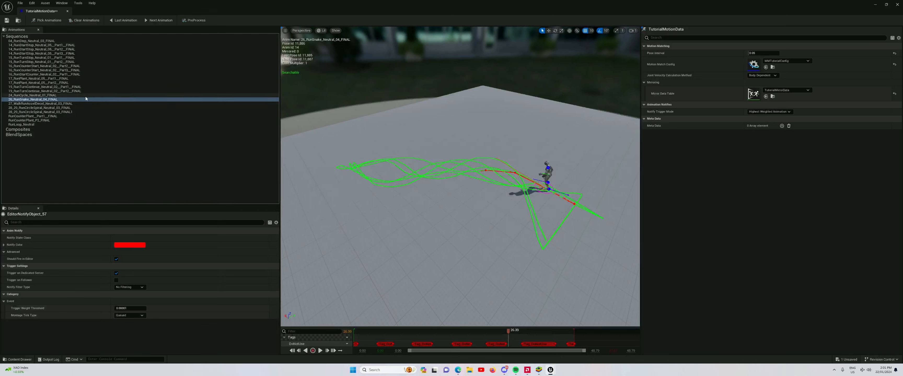
- Open the 27_WalkRunAccelDecel_Neutral_03_FINAL animation, widen the preview area, and name the tag track DoNotUse
left_click(51, 104)
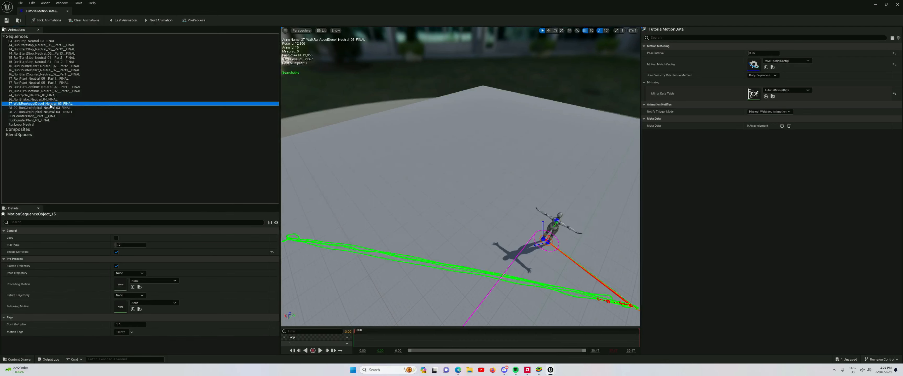
left_click(35, 99)
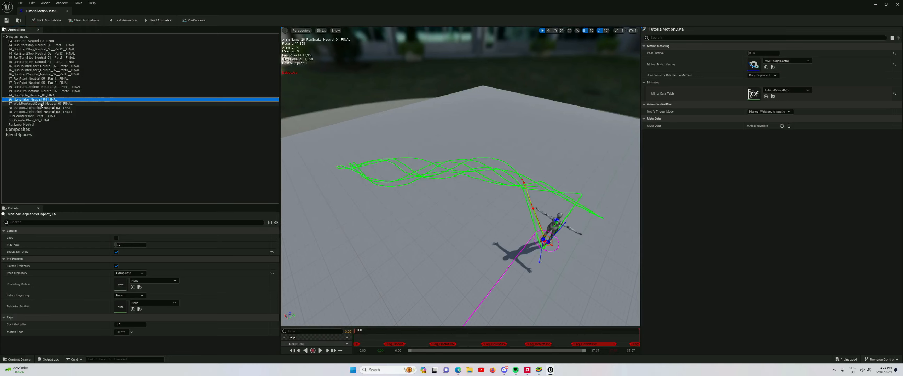
left_click(41, 103)
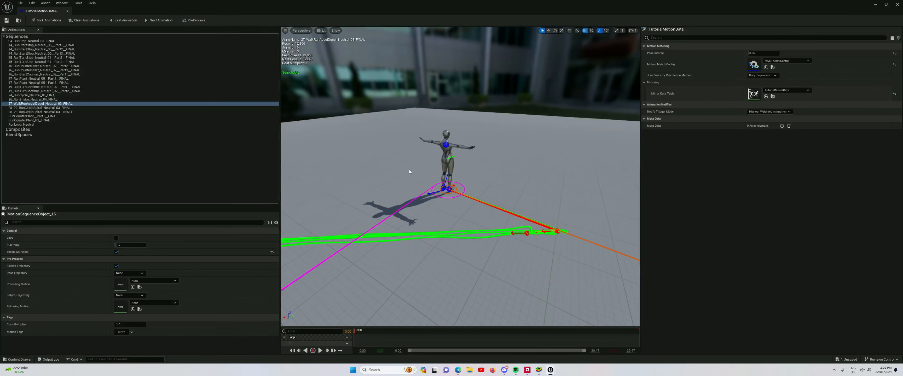
left_click_drag(277, 141, 161, 141)
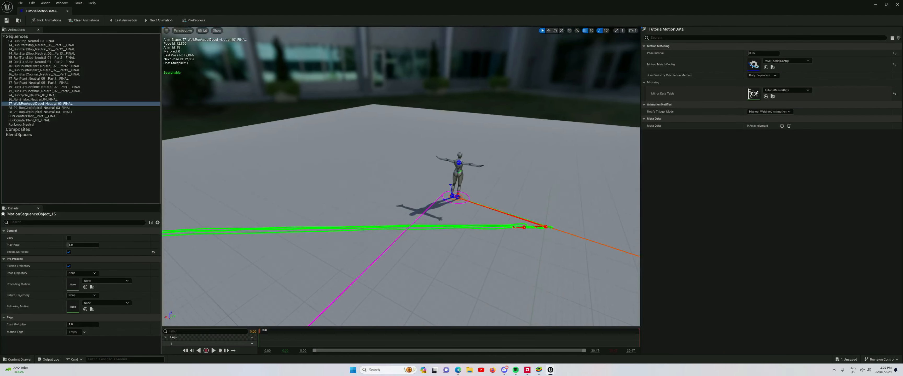
double_click(172, 344)
type("DoNotUse")
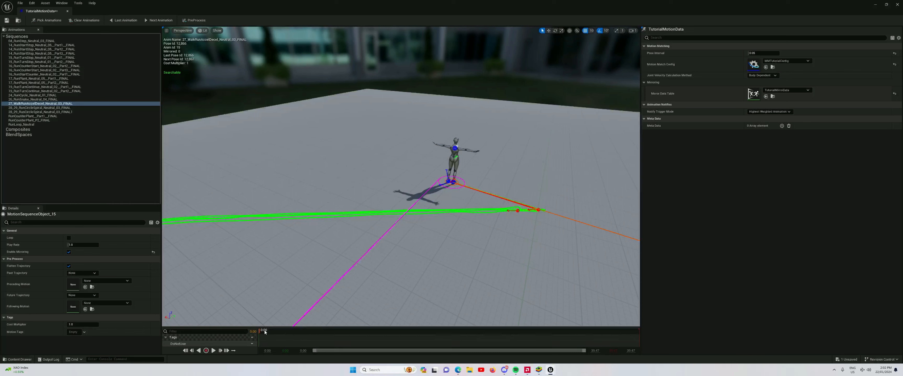
- Add a Do Not Use tag section at the start of the WalkRunAccelDecel animation's DoNotUse track
left_click_drag(265, 331, 266, 332)
right_click(266, 344)
mouse_move(286, 323)
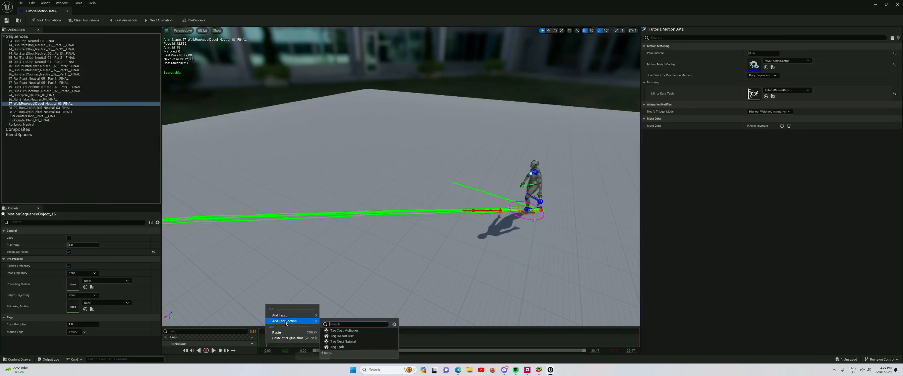
left_click(343, 336)
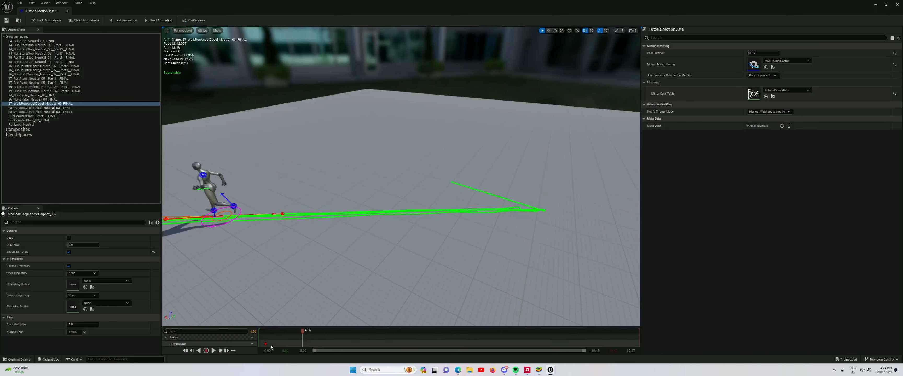
left_click_drag(257, 344, 279, 335)
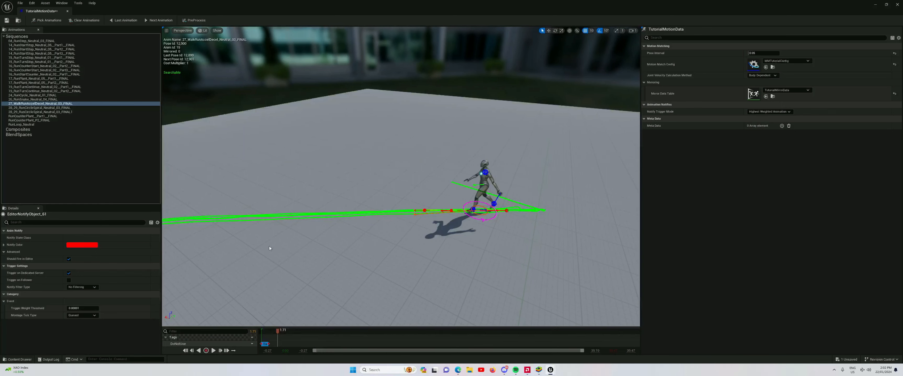
- Extend the opening Do Not Use section to about 2.4 s and add a second one spanning about 4 s to 13.9 s
right_click_drag(269, 248, 214, 252)
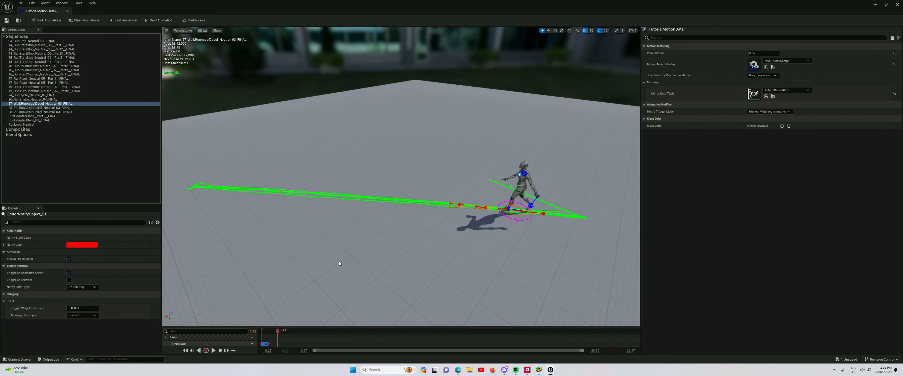
left_click_drag(276, 332, 283, 332)
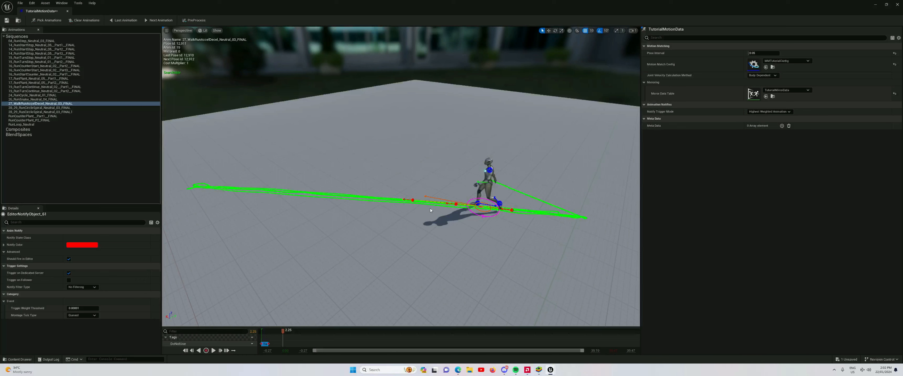
mouse_move(280, 334)
left_mouse_down()
mouse_move(272, 336)
mouse_move(285, 336)
left_mouse_up()
left_click_drag(284, 336, 329, 332)
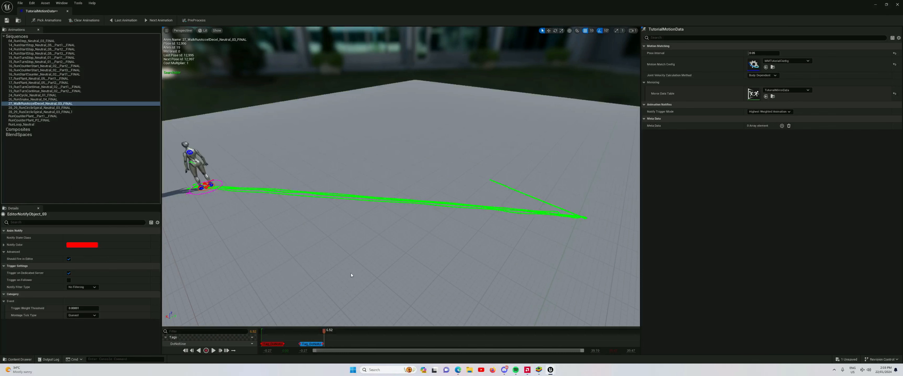
left_click(330, 333)
left_click_drag(329, 332, 397, 331)
left_click_drag(323, 345, 413, 334)
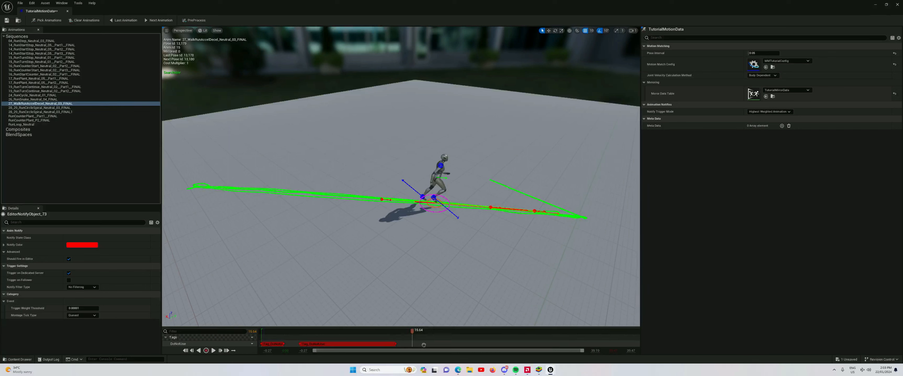
- Paste a third Do Not Use section starting at about 15.6 s and extend it to the end of the animation
left_click(435, 345)
key("ctrl+v")
left_click_drag(446, 346, 424, 347)
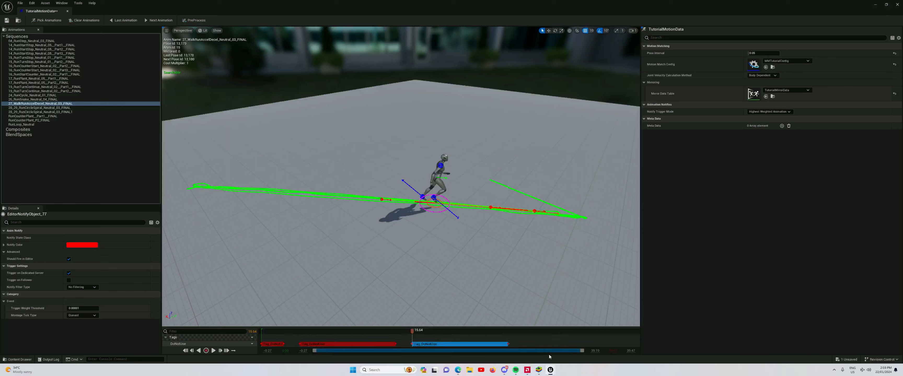
left_click_drag(579, 351, 611, 355)
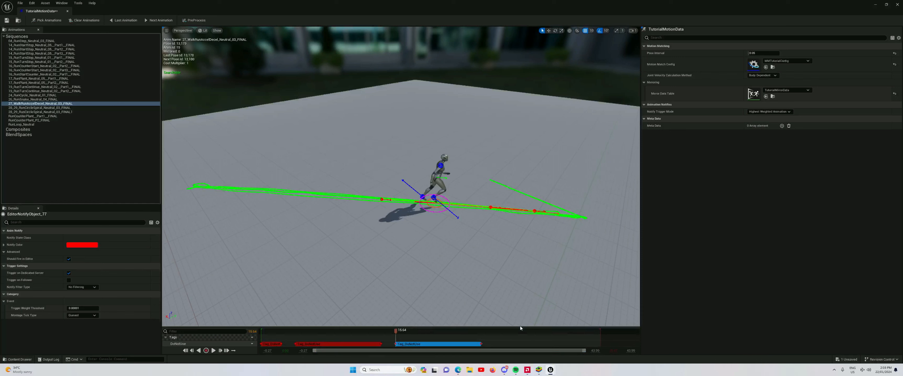
left_click_drag(394, 332, 630, 353)
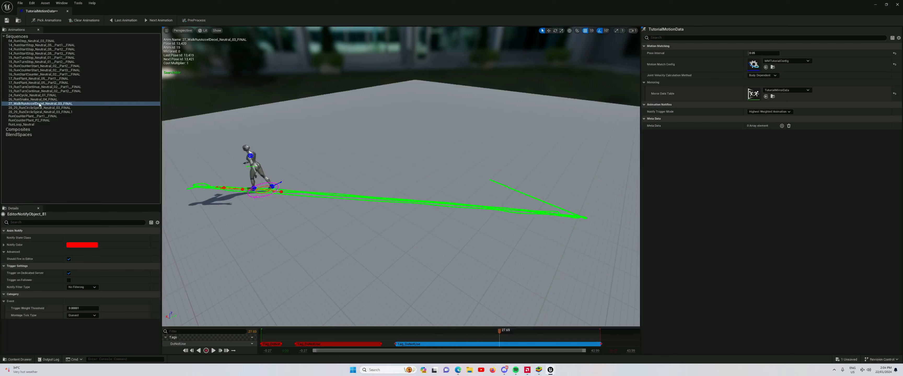
- Check the RunLoop_Neutral animation and scrub through the first animation in the sequence list
left_click(31, 124)
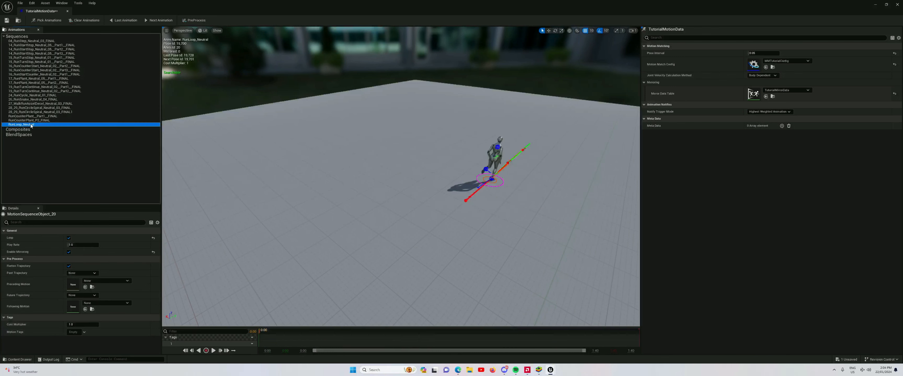
left_click(41, 41)
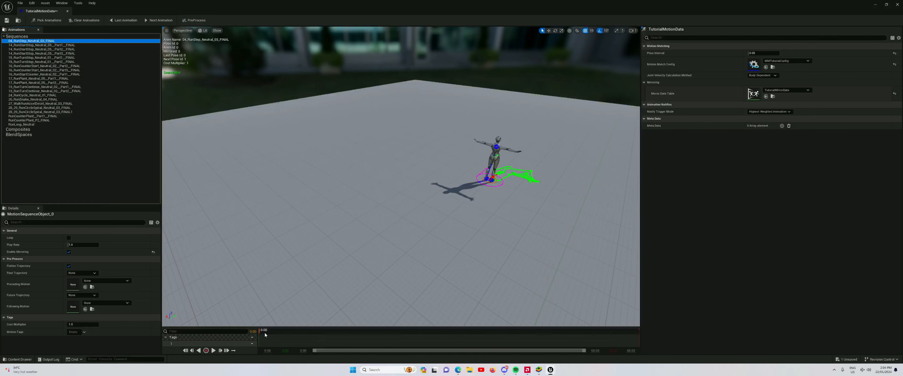
left_click_drag(265, 336, 327, 336)
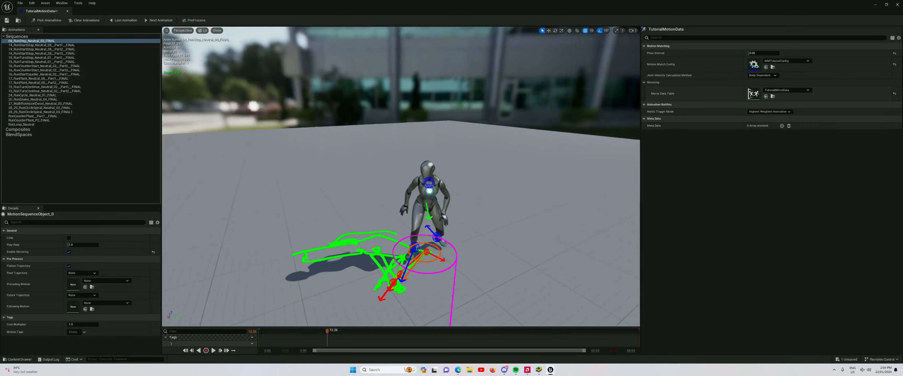
right_click_drag(400, 177, 377, 196)
left_click_drag(330, 333, 251, 333)
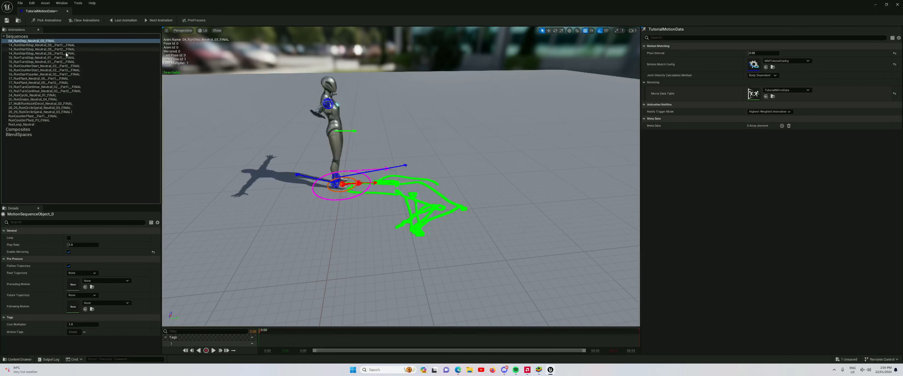
- In the first 17_RunPlant Part1 animation, name the tag track DoNotUse and add a Do Not Use tag section at the start
left_click(37, 81)
right_click_drag(298, 110, 347, 193)
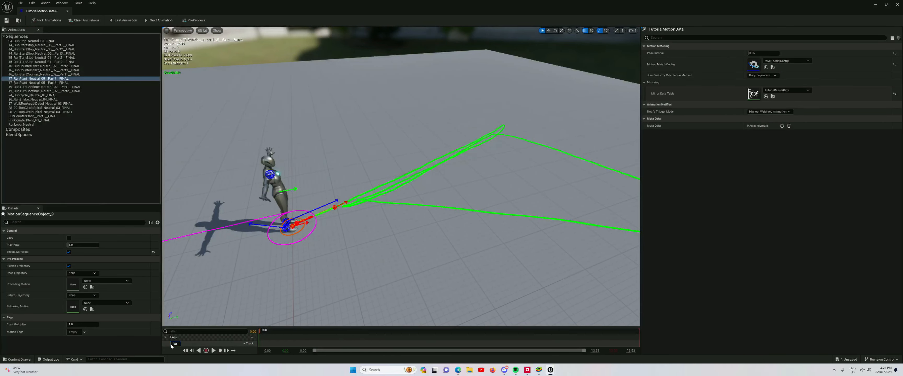
left_click_drag(274, 332, 286, 332)
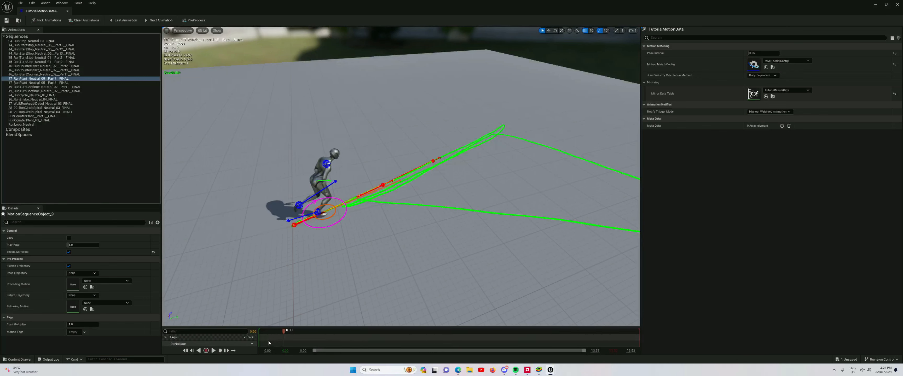
right_click(266, 342)
mouse_move(309, 322)
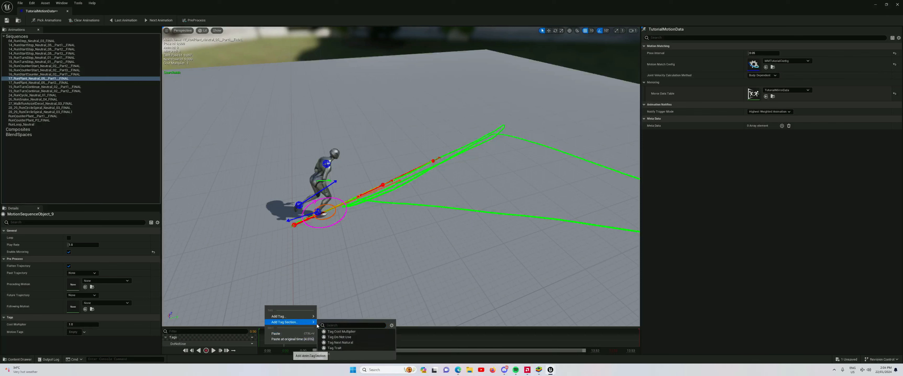
left_click(348, 338)
left_click(266, 344)
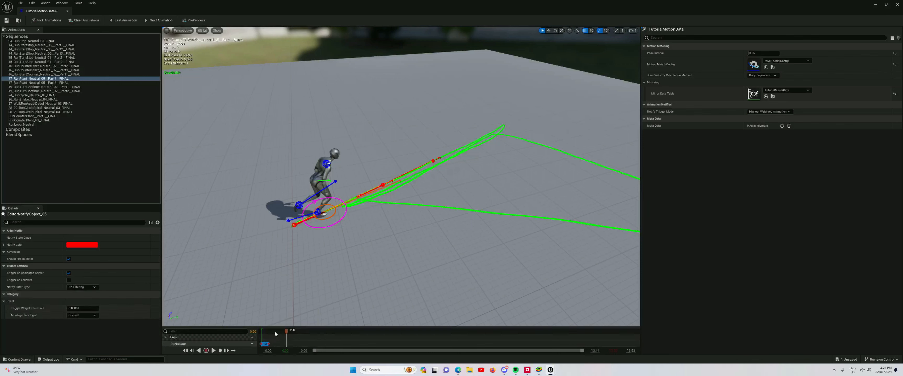
- Extend the RunPlant animation's opening Do Not Use section to about 0.9 s and look at the first 14_RunStartStop animation
left_click(262, 332)
mouse_move(262, 335)
left_mouse_down()
mouse_move(276, 345)
mouse_move(286, 344)
mouse_move(260, 334)
mouse_move(323, 334)
left_mouse_up()
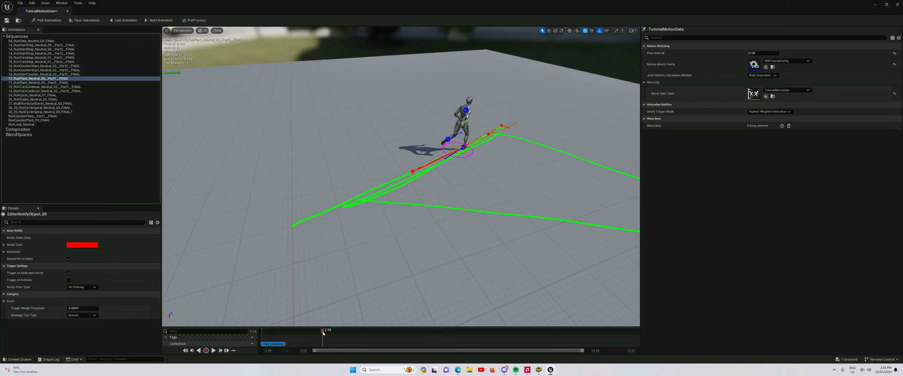
left_click(33, 45)
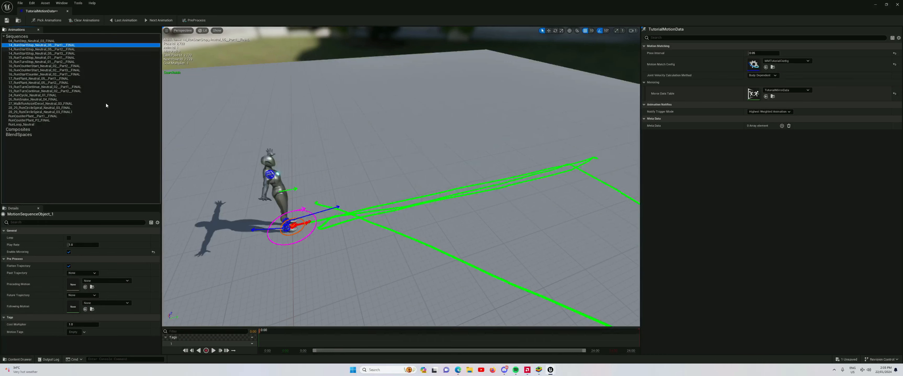
- Extend the RunPlant animation's opening Do Not Use section to about 2.5 s and place a second section further along the track
left_click(37, 79)
left_click_drag(259, 334, 326, 333)
right_click_drag(350, 273, 372, 291)
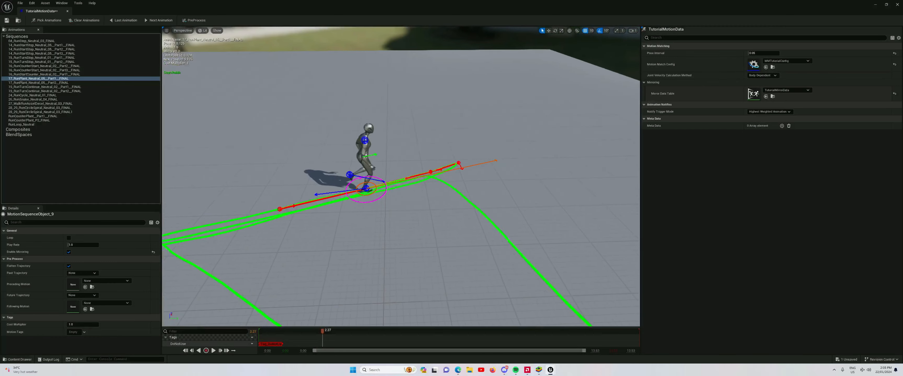
mouse_move(326, 332)
left_mouse_down()
mouse_move(344, 332)
mouse_move(299, 336)
mouse_move(327, 336)
mouse_move(305, 333)
mouse_move(317, 333)
mouse_move(309, 345)
mouse_move(377, 328)
mouse_move(400, 347)
mouse_move(377, 333)
mouse_move(279, 335)
mouse_move(408, 333)
mouse_move(312, 336)
left_mouse_up()
left_click(314, 345)
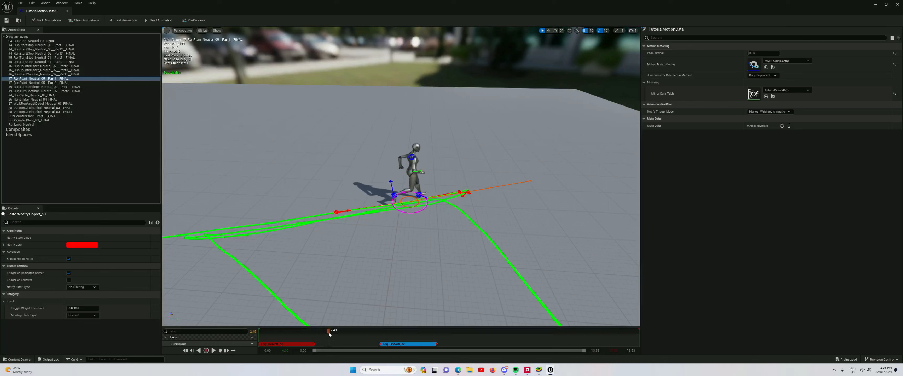
left_click_drag(328, 335, 330, 334)
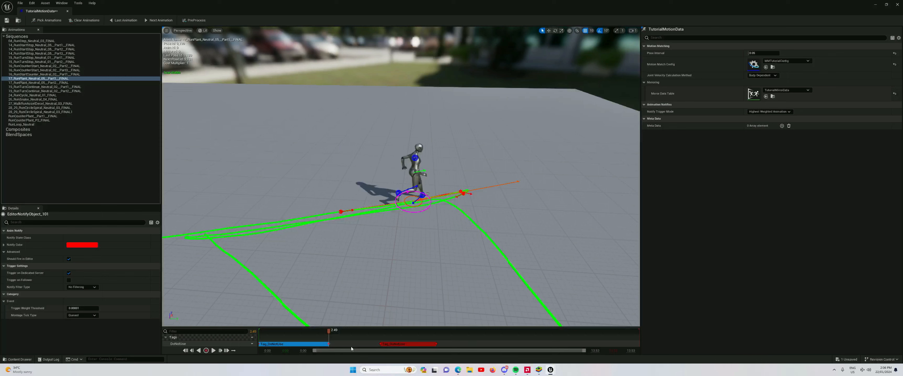
- Adjust the RunPlant animation's second Do Not Use section to end at about 5.1 s
mouse_move(331, 333)
left_mouse_down()
mouse_move(352, 333)
mouse_move(318, 333)
left_mouse_up()
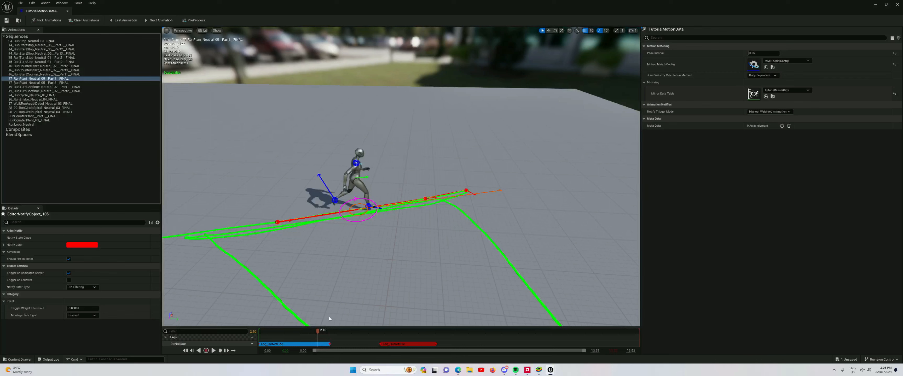
left_click_drag(319, 333, 403, 331)
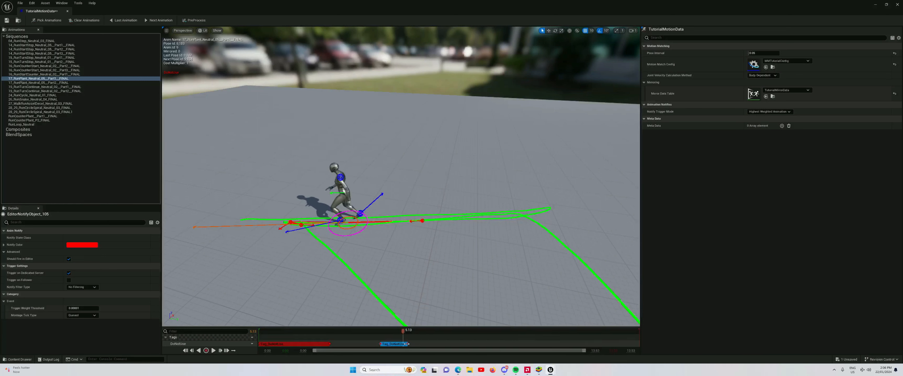
left_click(404, 348)
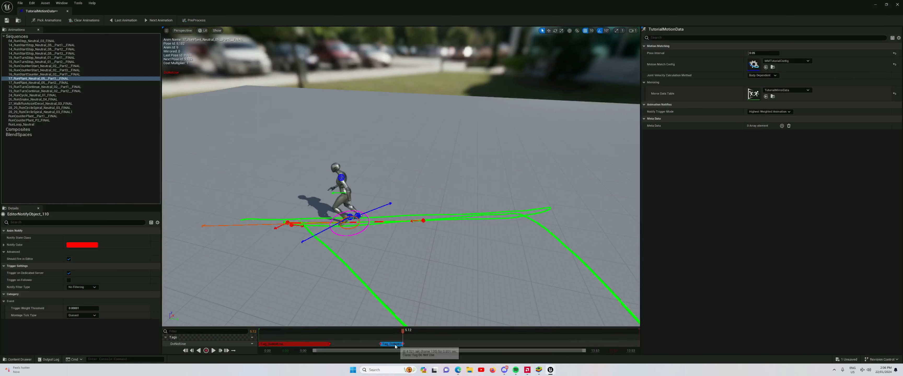
- Place three more Do Not Use sections further along the RunPlant animation's track, the last starting at about 11.5 s
left_click_drag(403, 332, 446, 332)
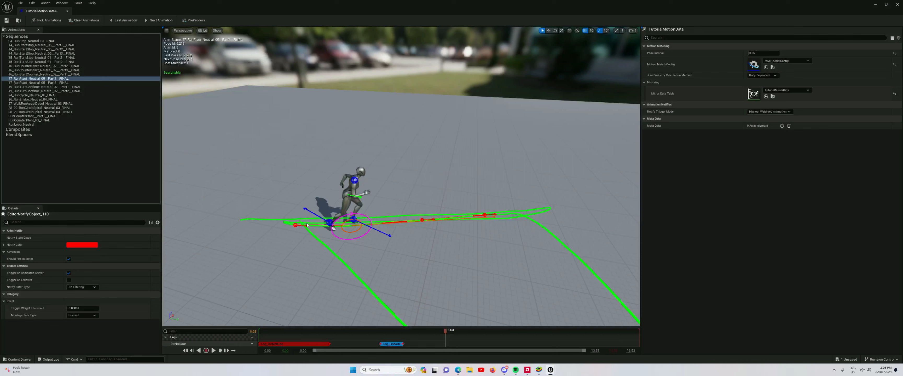
left_click_drag(447, 329, 472, 345)
right_click_drag(484, 294, 564, 298)
left_click_drag(474, 332, 519, 347)
right_click_drag(489, 287, 452, 288)
left_click_drag(512, 333, 590, 348)
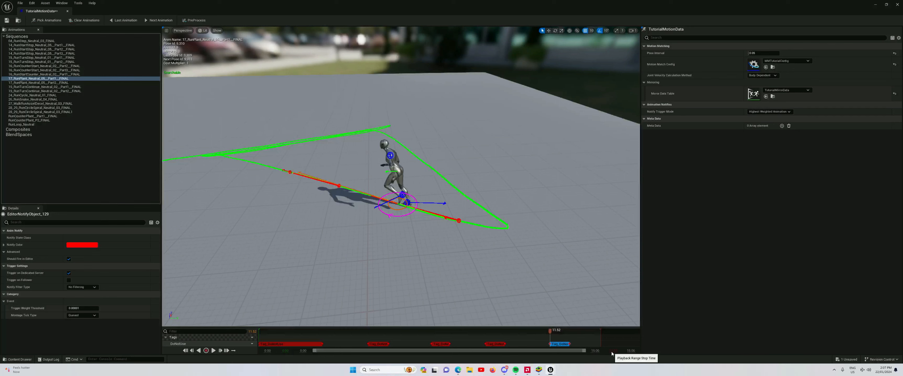
- Extend the RunPlant animation's last Do Not Use section to the end of the animation and pre-process the motion data
left_click(555, 331)
left_click_drag(555, 332, 575, 332)
right_click_drag(508, 267, 496, 247)
right_click_drag(539, 311, 614, 324)
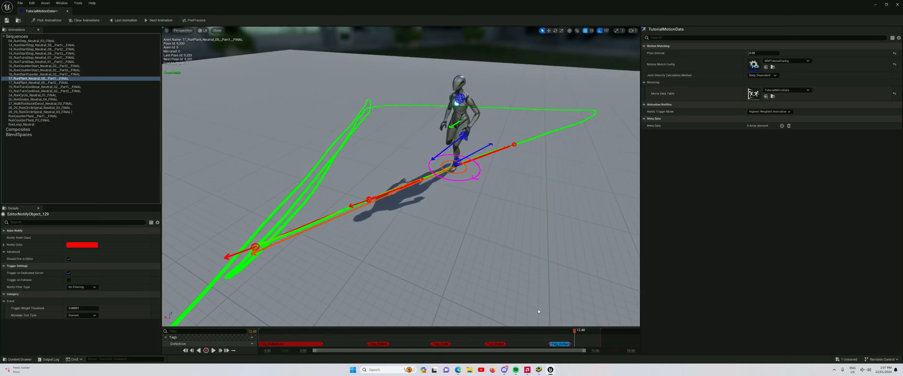
left_click_drag(576, 333, 604, 338)
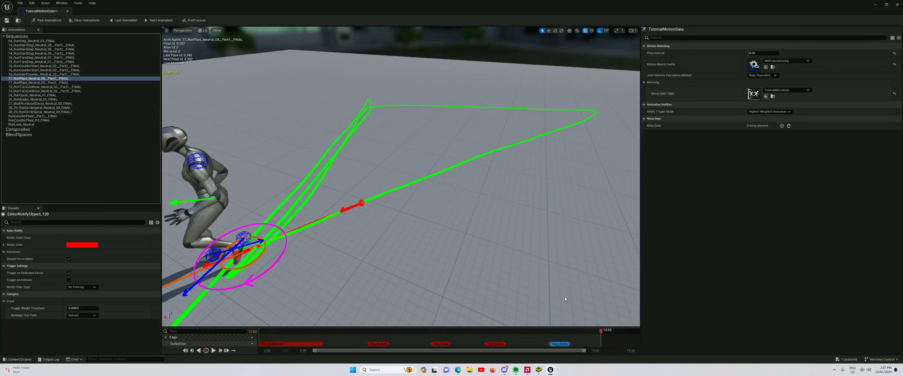
right_click_drag(534, 274, 495, 250)
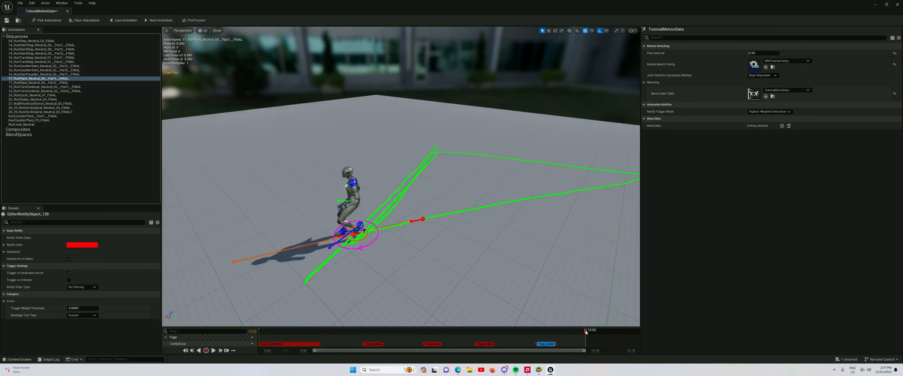
left_click_drag(588, 342, 559, 342)
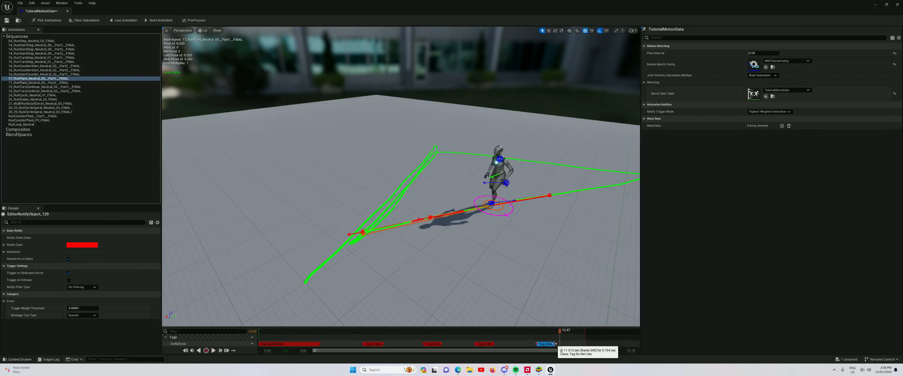
left_click(199, 21)
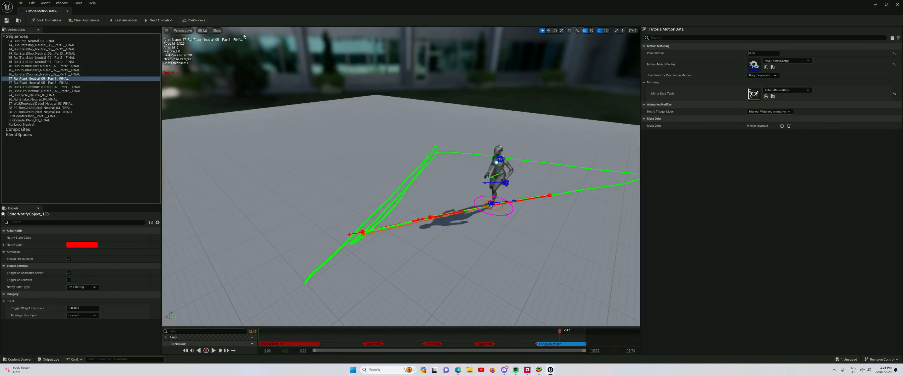
- Preview the RunPlant animation mirrored, switch back to the unmirrored version and scrub towards the start
left_click(218, 31)
left_click(223, 40)
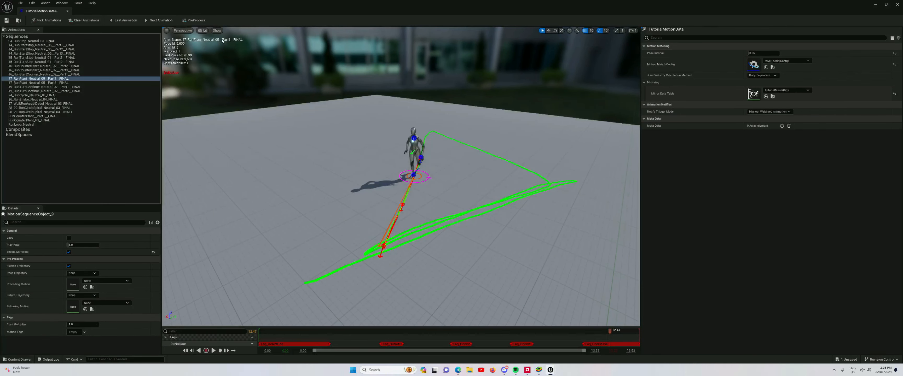
left_click_drag(341, 331, 310, 331)
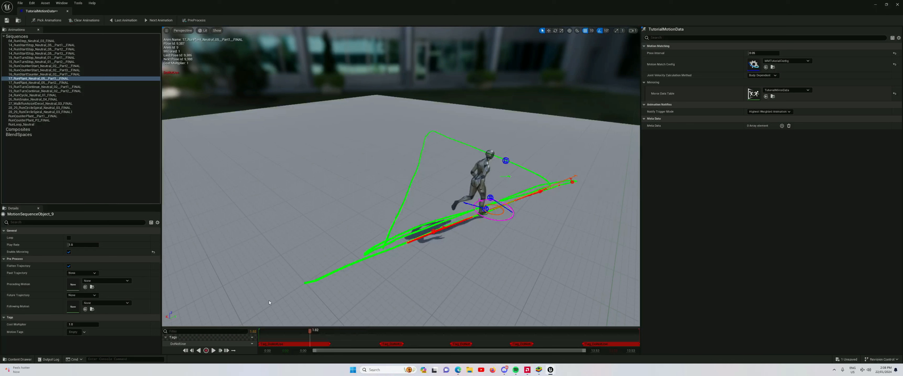
left_click(220, 31)
left_click(241, 41)
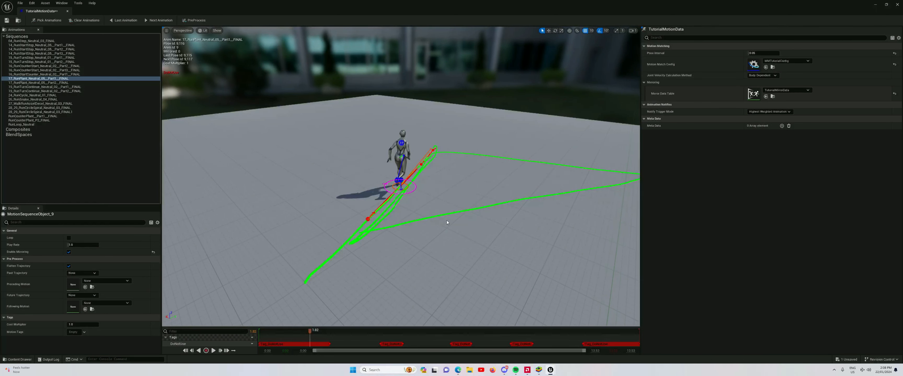
left_click_drag(309, 332, 262, 332)
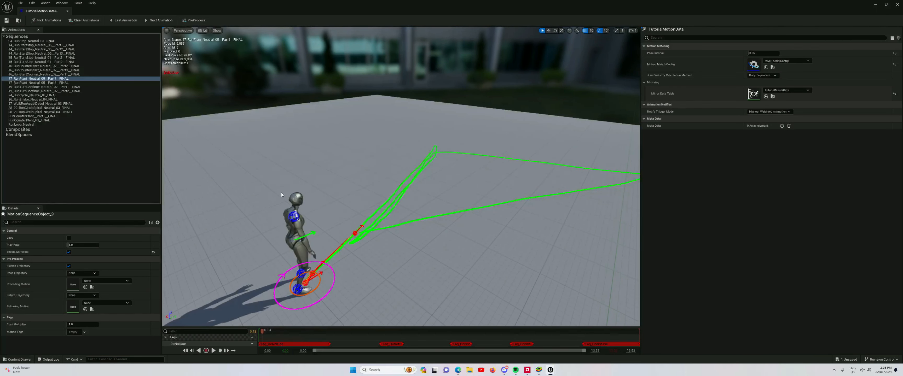
- Open the first 14_RunStartStop animation and add a Do Not Use tag section at the start of its track
left_click(48, 80)
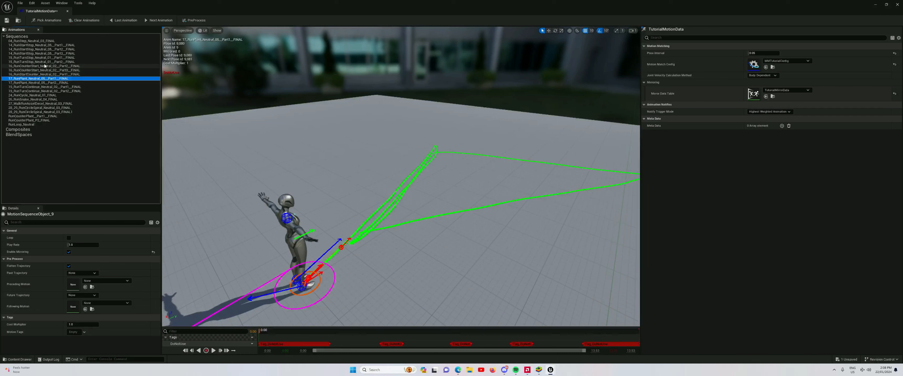
left_click(30, 45)
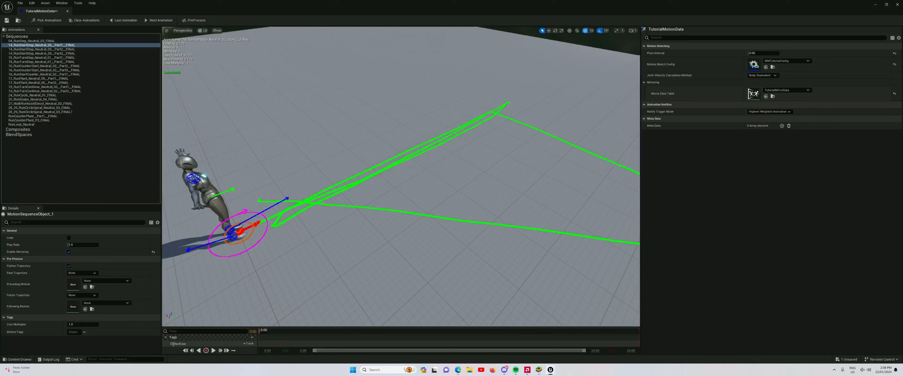
right_click(270, 344)
mouse_move(304, 322)
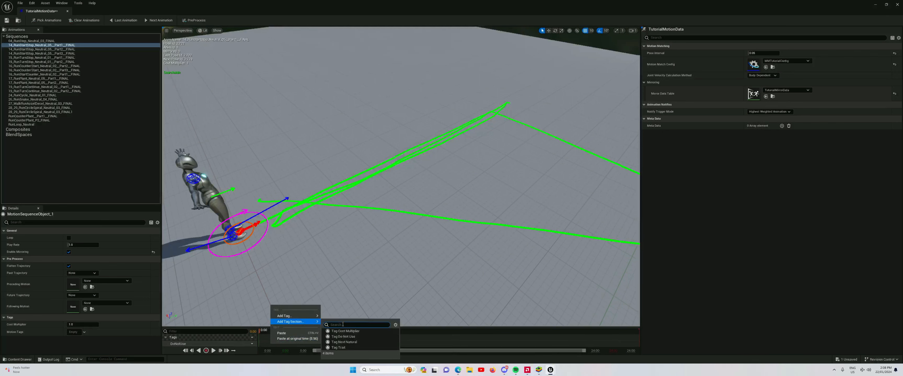
left_click(353, 336)
left_click(270, 344)
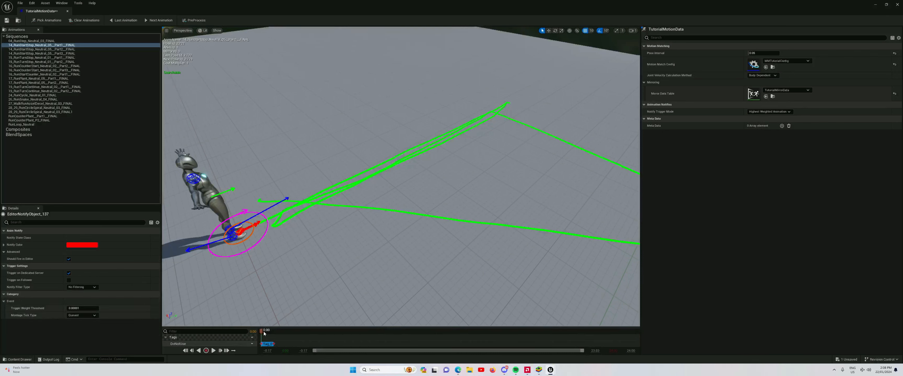
- End the RunStartStop animation's opening Do Not Use section at about 0.7 s and place a second section further along the track
left_click(270, 331)
mouse_move(270, 334)
left_mouse_down()
mouse_move(281, 335)
mouse_move(273, 333)
left_mouse_up()
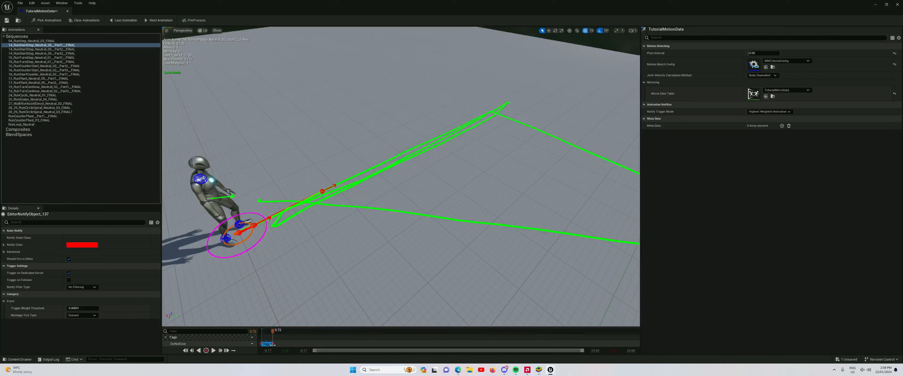
mouse_move(275, 332)
left_mouse_down()
mouse_move(294, 333)
mouse_move(286, 347)
mouse_move(276, 331)
mouse_move(315, 331)
mouse_move(289, 332)
left_mouse_up()
left_click(300, 344)
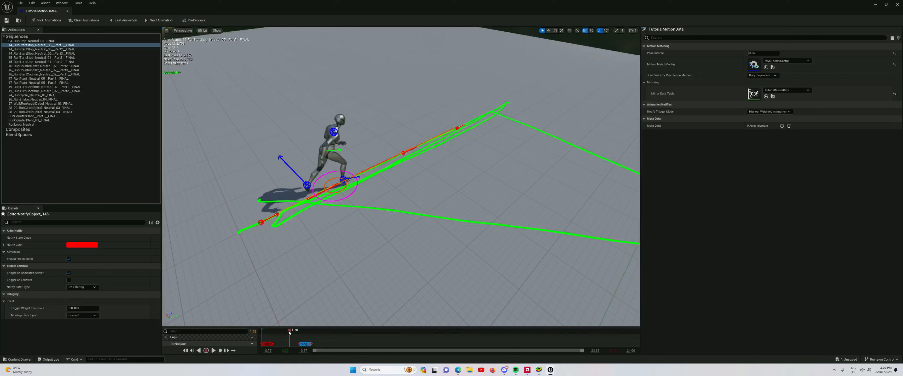
- Fit the RunStartStop animation's second Do Not Use section to run from about 2.2 s to about 3.0 s
left_click_drag(305, 345, 338, 347)
left_click_drag(290, 332, 294, 332)
left_click_drag(355, 344, 313, 346)
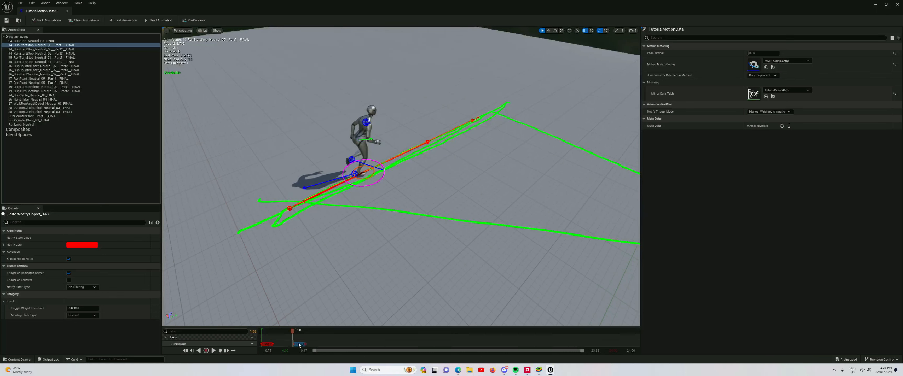
mouse_move(298, 346)
left_mouse_down()
mouse_move(282, 331)
mouse_move(304, 347)
mouse_move(288, 333)
mouse_move(297, 333)
left_mouse_up()
right_click_drag(355, 222, 321, 205)
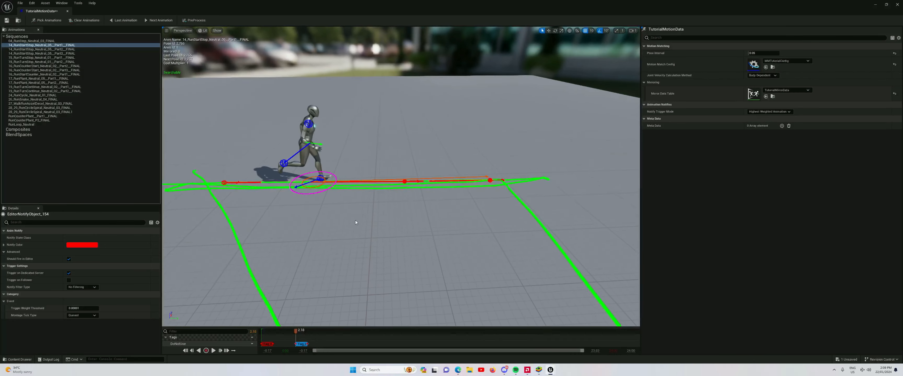
right_click_drag(344, 153, 388, 265)
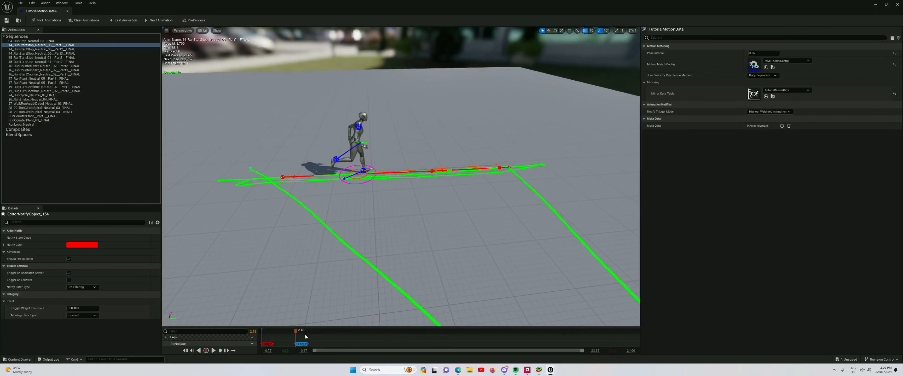
left_click_drag(296, 333, 309, 332)
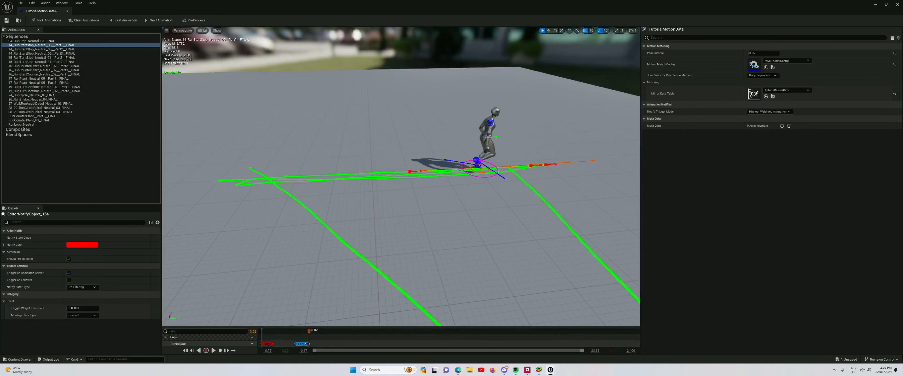
left_click(308, 345)
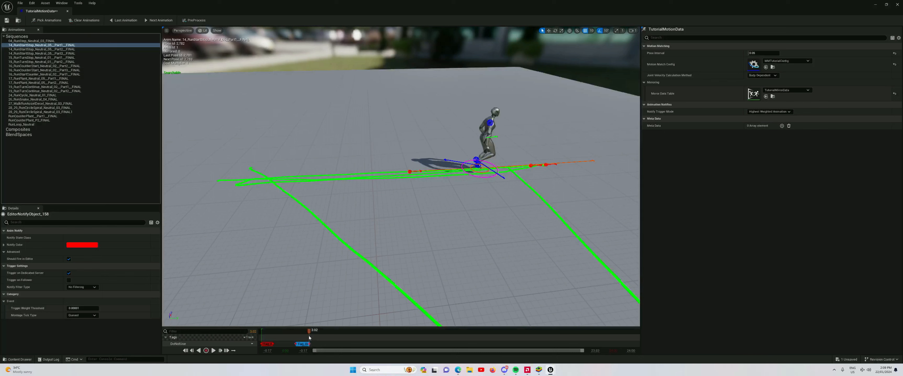
left_click_drag(270, 333, 287, 331)
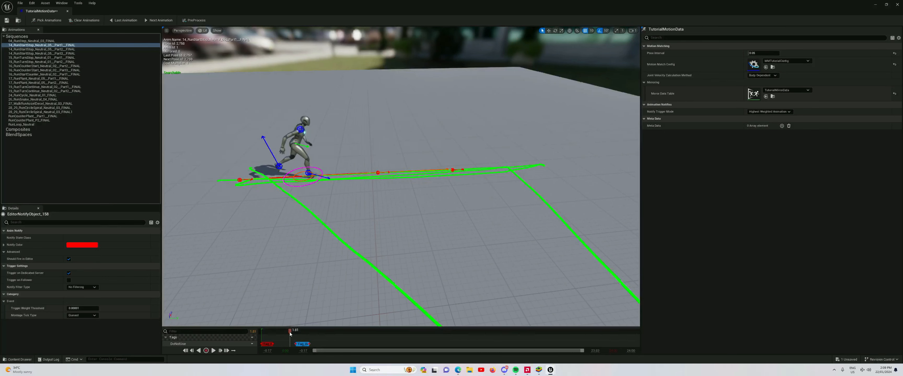
left_click_drag(290, 334, 297, 334)
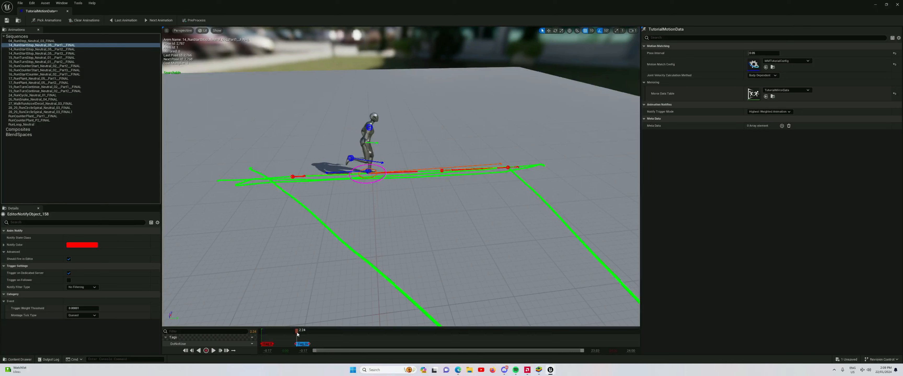
- Look at RunLoop_Neutral, then examine the pose and trajectory around and after the second tag section in the first 14_RunStartStop animation
left_click(44, 125)
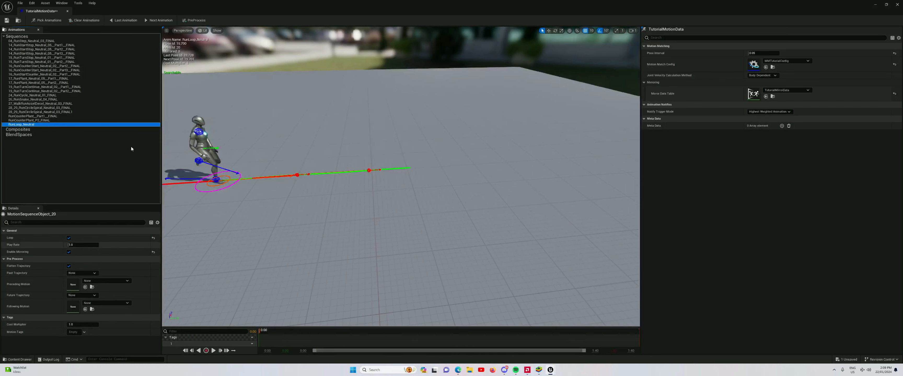
left_click(77, 41)
left_click(41, 45)
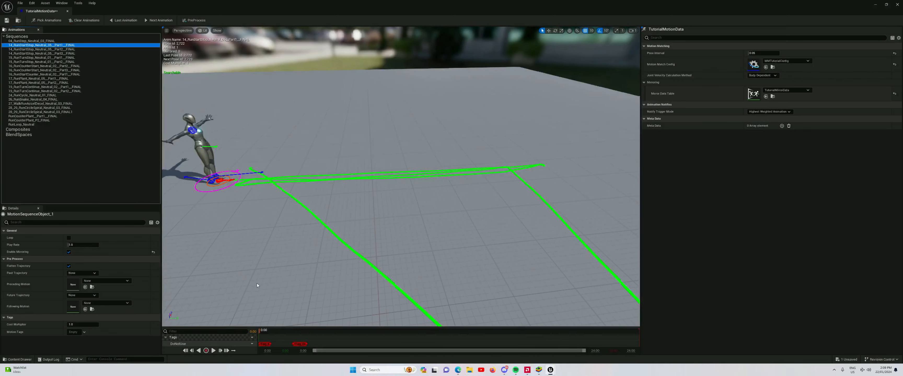
left_click_drag(266, 333, 310, 336)
right_click_drag(320, 211, 379, 304)
key("w")
left_click_drag(309, 335, 303, 335)
right_click_drag(353, 261, 329, 90)
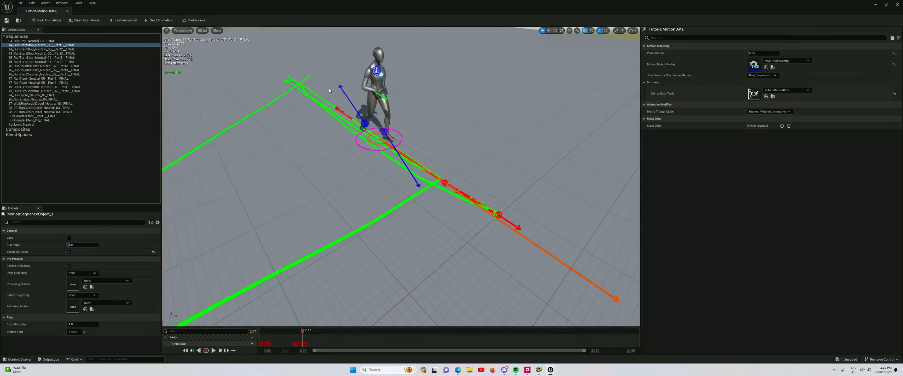
right_click_drag(421, 175, 556, 255)
right_click_drag(367, 276, 456, 276)
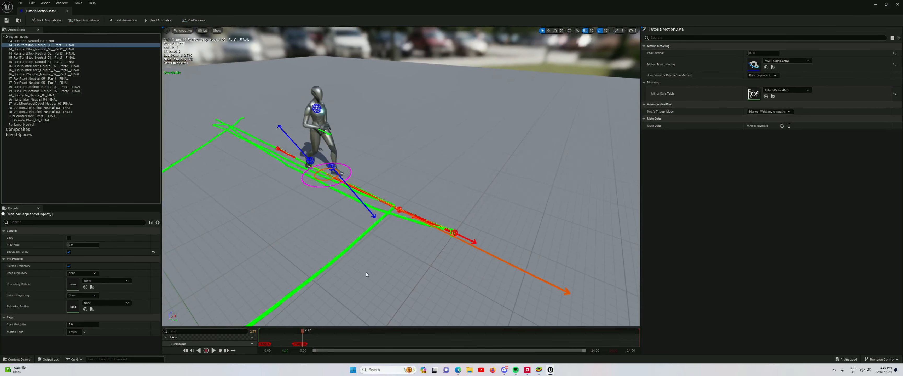
left_click_drag(304, 335, 321, 336)
right_click_drag(351, 276, 456, 274)
right_click_drag(350, 245, 349, 235)
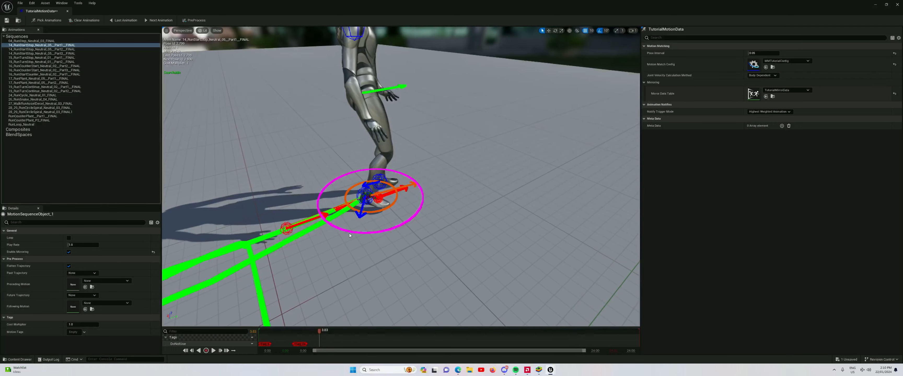
mouse_move(335, 314)
right_mouse_down()
mouse_move(313, 315)
mouse_move(329, 306)
right_mouse_up()
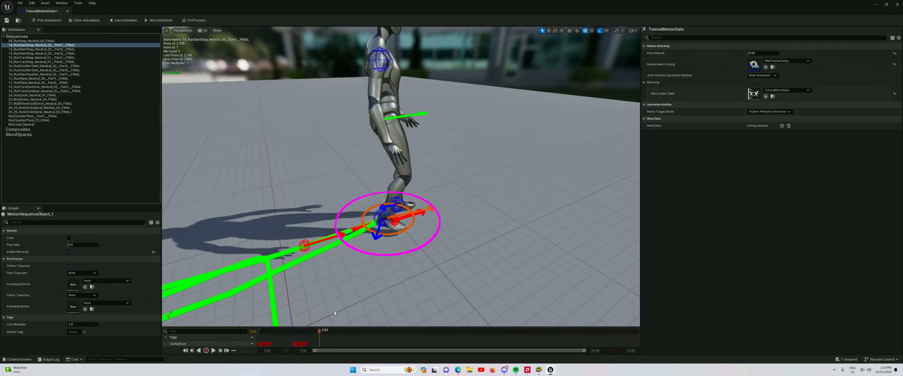
- Add a third Do Not Use section ending at about 5.0 s and a fourth one further along the first 14_RunStartStop animation's track
left_click_drag(321, 333, 349, 334)
left_click(306, 344)
right_click_drag(413, 228, 397, 241)
scroll(413, 228, "down", 5)
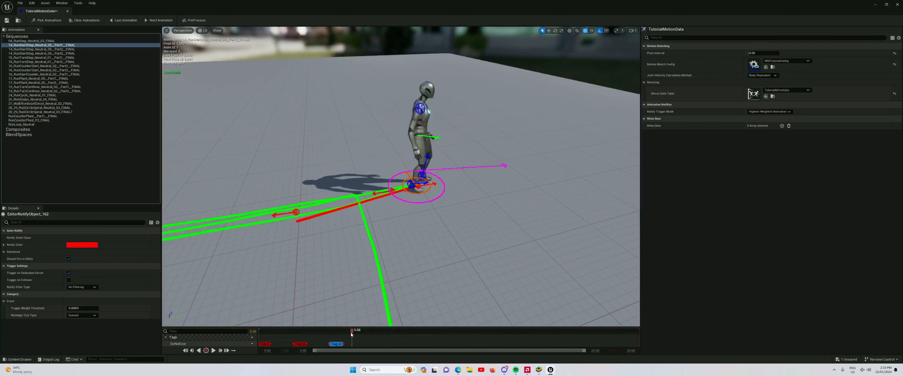
left_click_drag(355, 333, 355, 334)
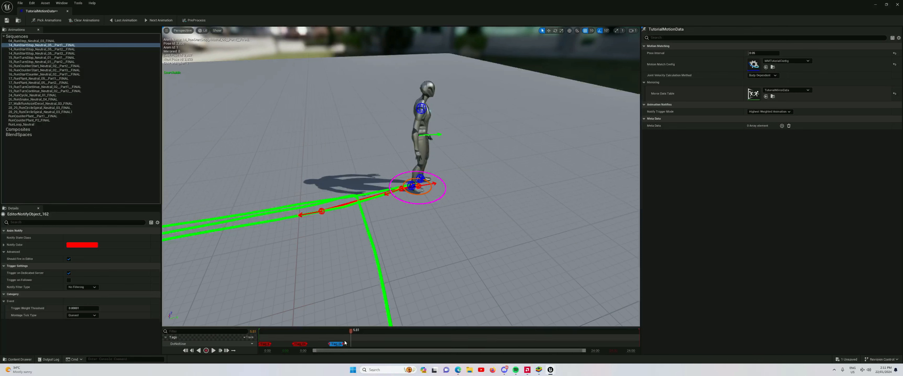
left_click_drag(343, 345, 387, 345)
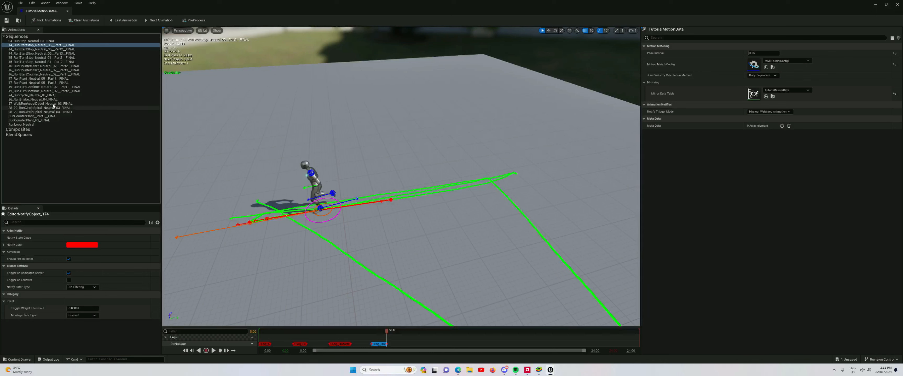
- Open the RunCycle_Neutral animation and scrub through it to examine its motion and trajectory
left_click(39, 97)
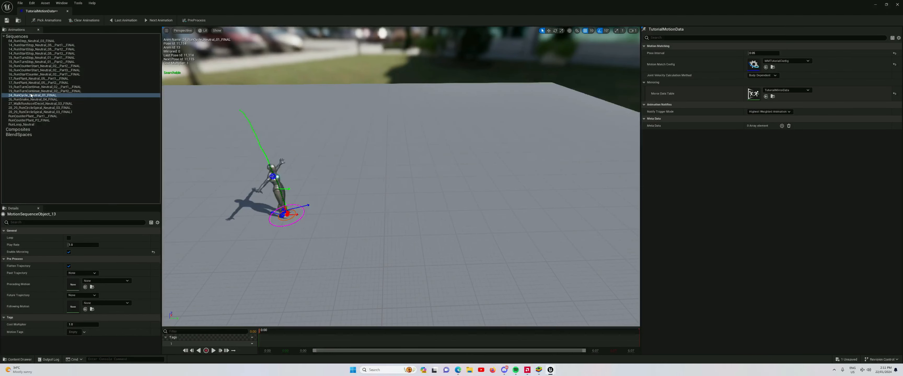
left_click_drag(259, 330, 459, 340)
right_click_drag(414, 242, 305, 242)
left_click_drag(460, 337, 416, 351)
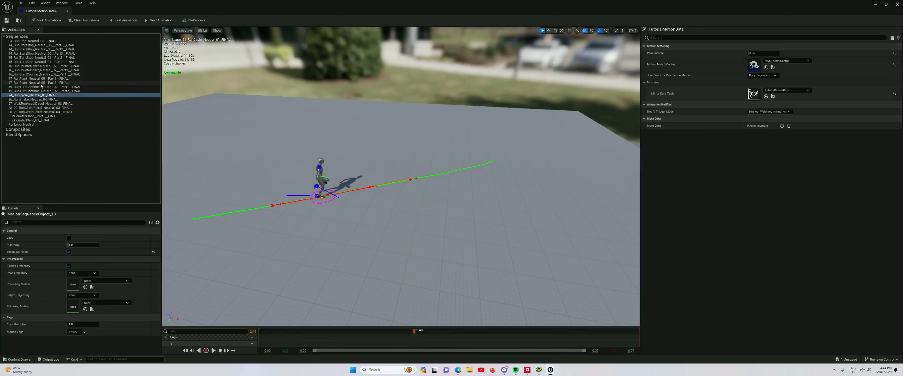
- Open the first RunCircleSpiral_Neutral animation and add a Do Not Use tag section at the start of its track
left_click(40, 107)
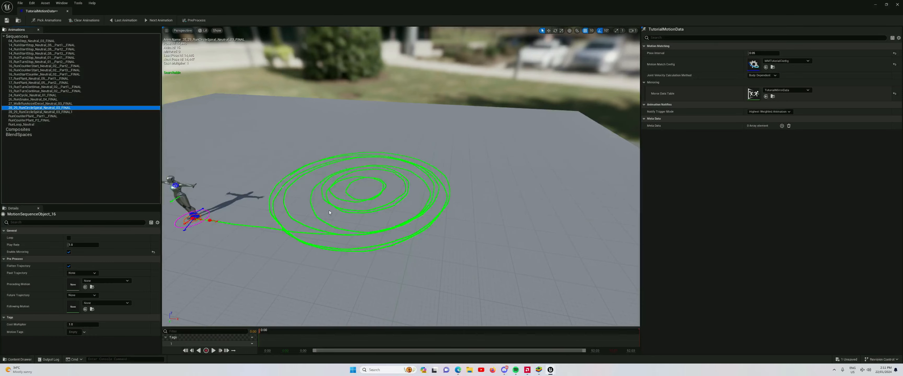
right_click_drag(330, 292, 334, 326)
scroll(330, 291, "down", 5)
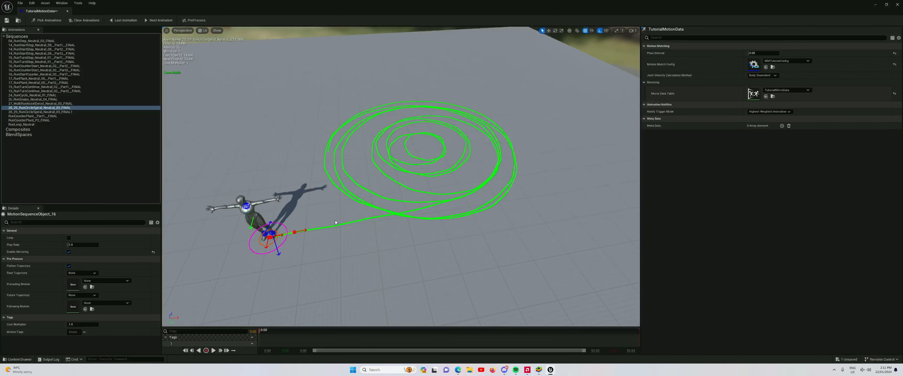
right_click(271, 338)
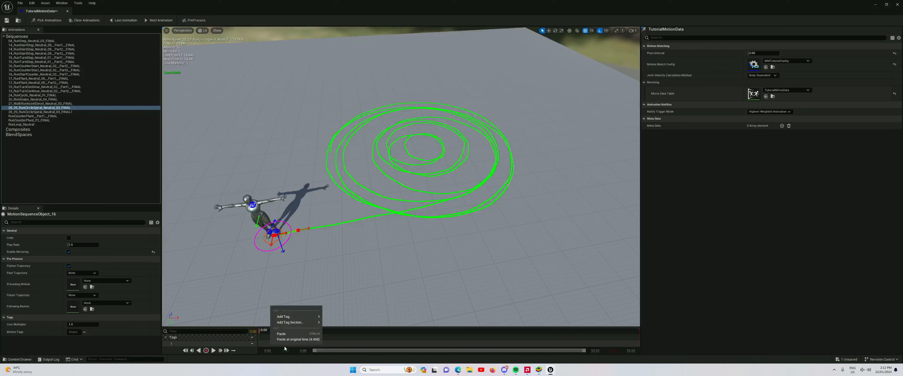
mouse_move(304, 324)
left_click(356, 337)
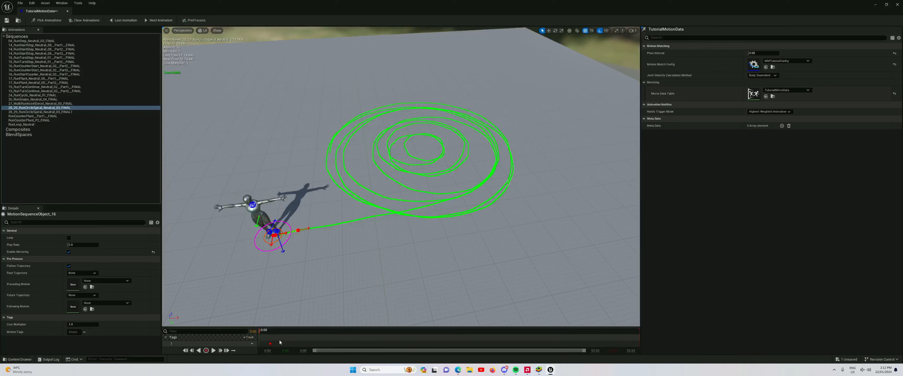
left_click(267, 345)
left_click_drag(282, 347, 283, 346)
- Paste a Do Not Use section near the end of the RunCircleSpiral animation and extend it to the end of the track
left_click_drag(262, 331, 580, 352)
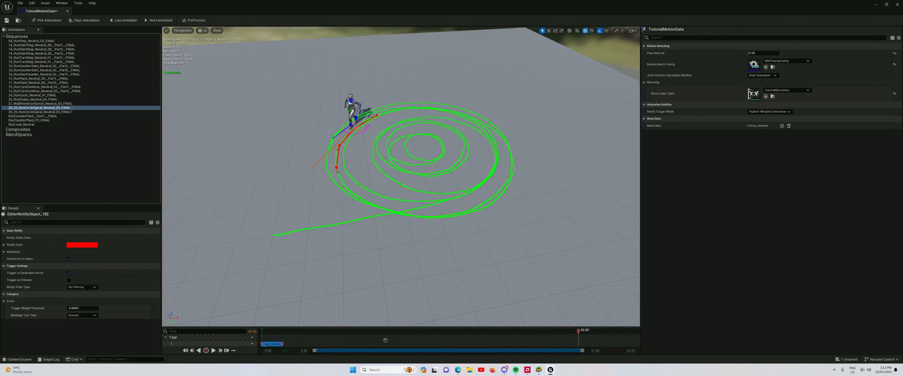
left_click(593, 344)
key("ctrl+v")
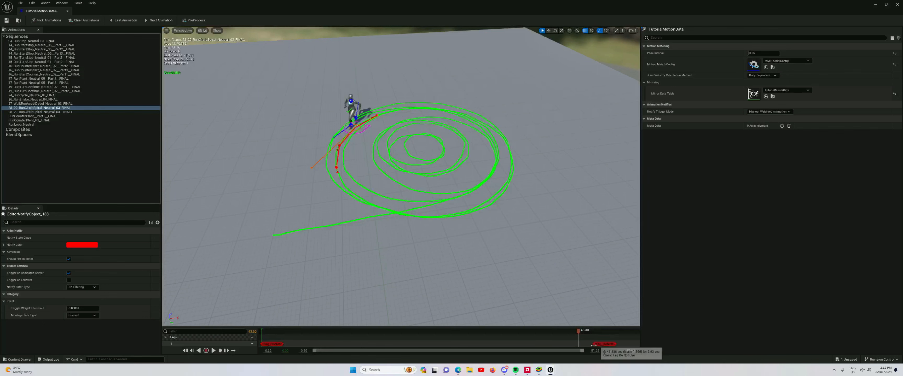
left_click_drag(615, 344, 657, 347)
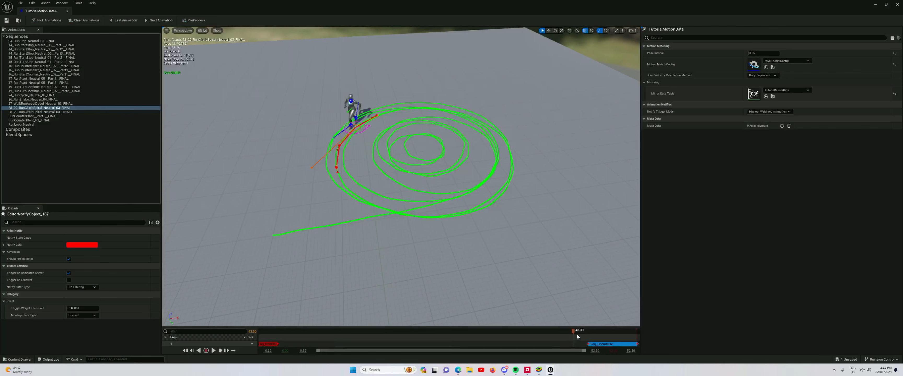
- Add another Do Not Use section starting at about 8.1 s in the RunCircleSpiral animation and save the motion data asset
left_click_drag(573, 331, 316, 342)
key("ctrl+v")
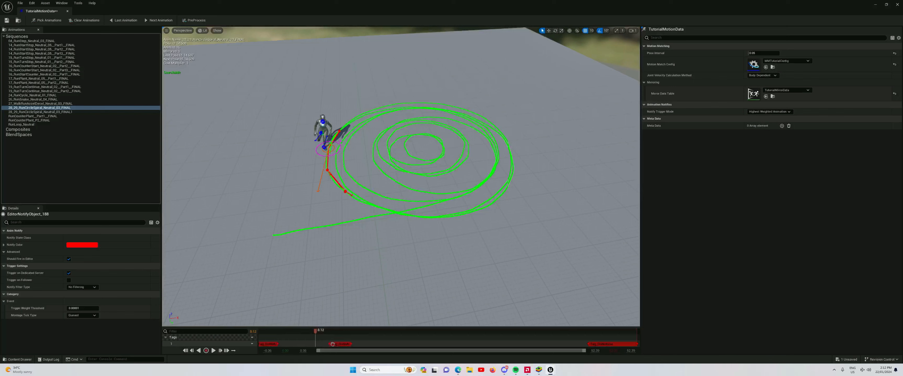
left_click_drag(322, 348, 322, 347)
left_click_drag(318, 335, 613, 333)
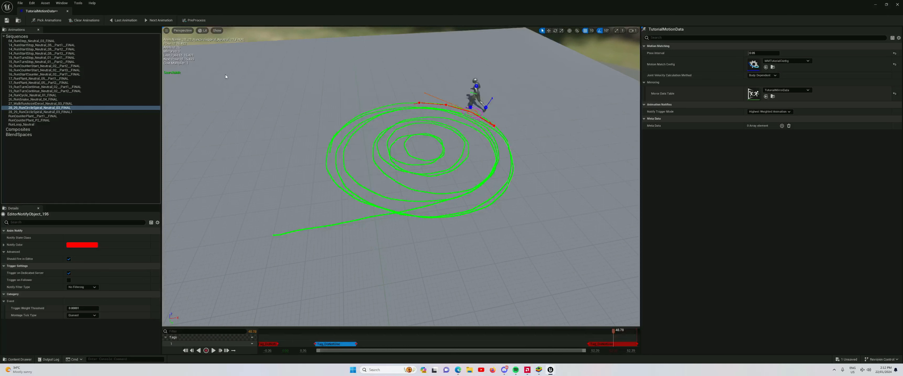
key("ctrl+s")
- Play the ThirdPersonMap level, run the character around to test the motion matching, and stop the session
double_click(176, 3)
left_click(230, 43)
left_click(128, 19)
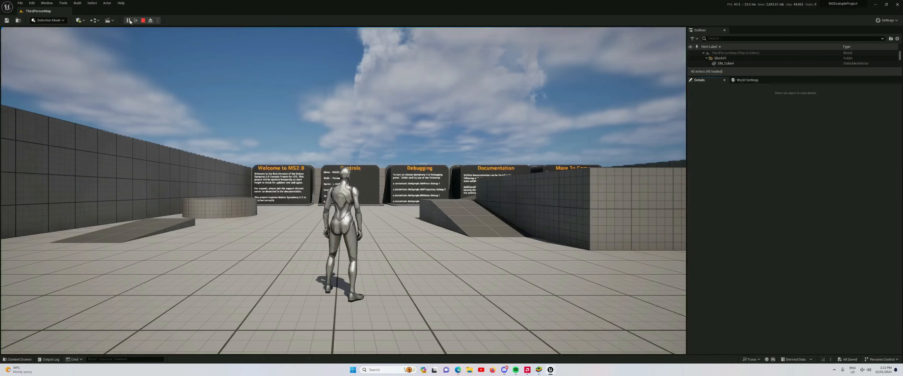
left_click(344, 191)
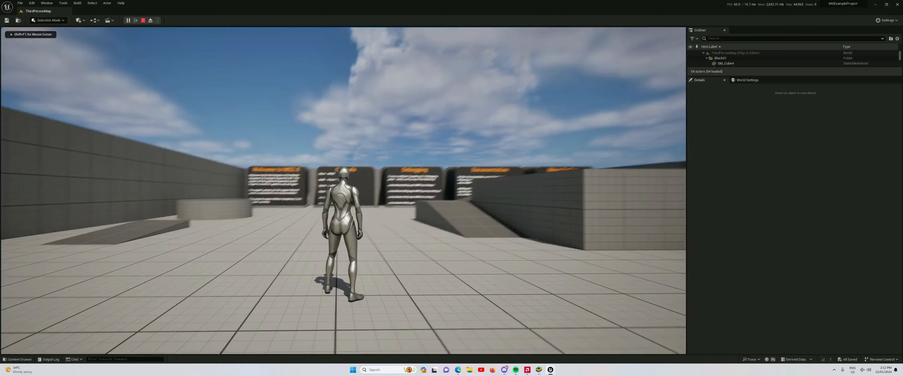
key("w")
key("s")
key("a")
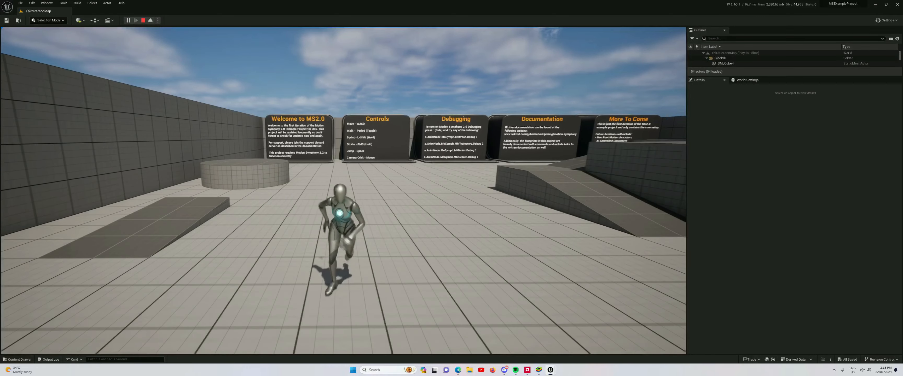
key("Escape")
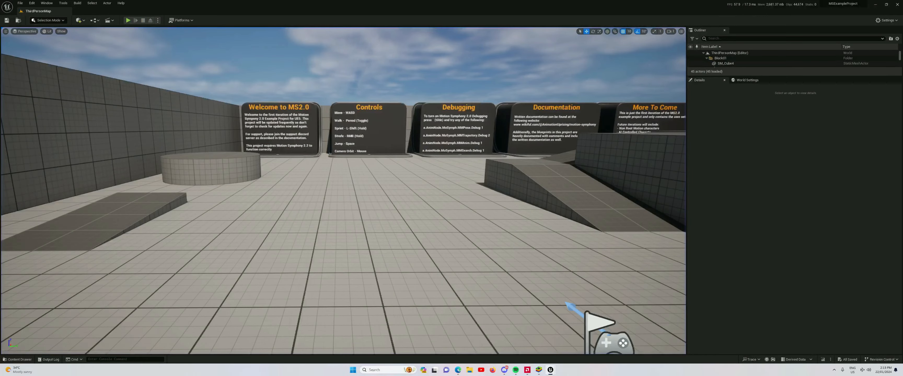
- Open the MD_Neutral motion data asset from the Characters/MotionMatching folder
left_click_drag(902, 118, 449, 101)
double_click(449, 101)
key("ctrl+space")
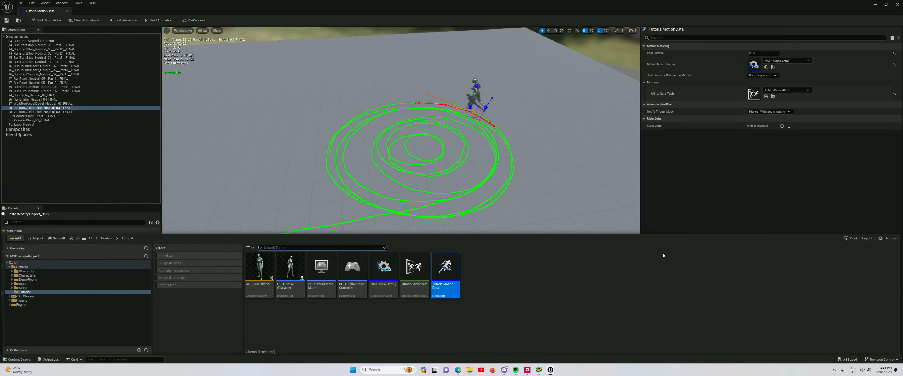
left_click(27, 276)
double_click(321, 268)
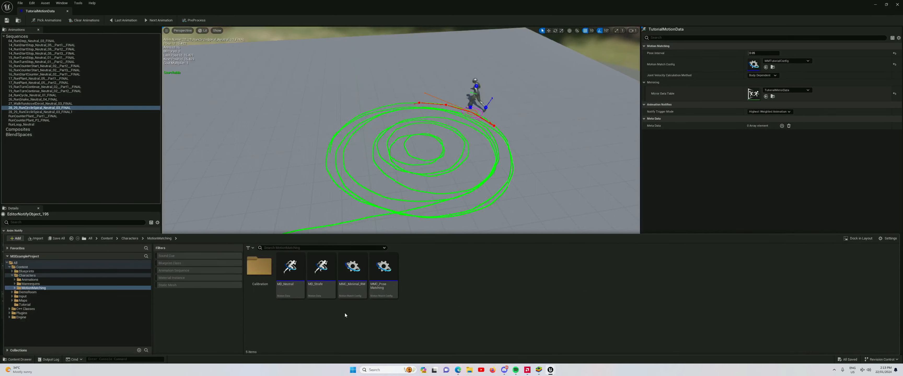
double_click(291, 277)
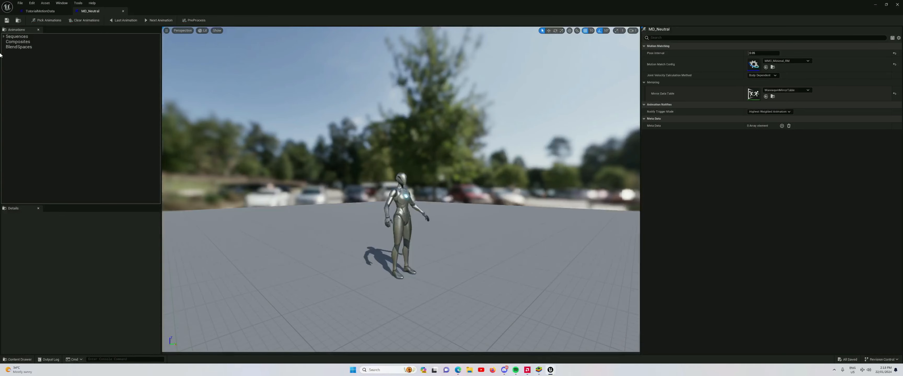
- Examine the tag tracks of MD_Neutral's run, walk and sprint animations, from RunStartStop through Sprint_AccelDecel and back to RunPlant
left_click(3, 36)
left_click(31, 45)
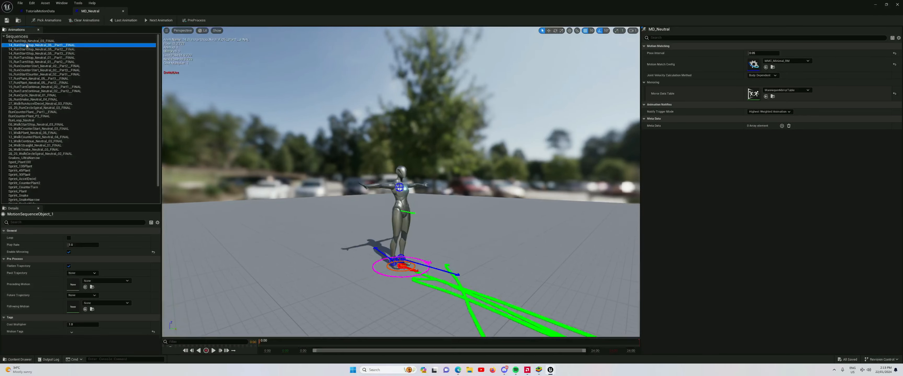
left_click(31, 57)
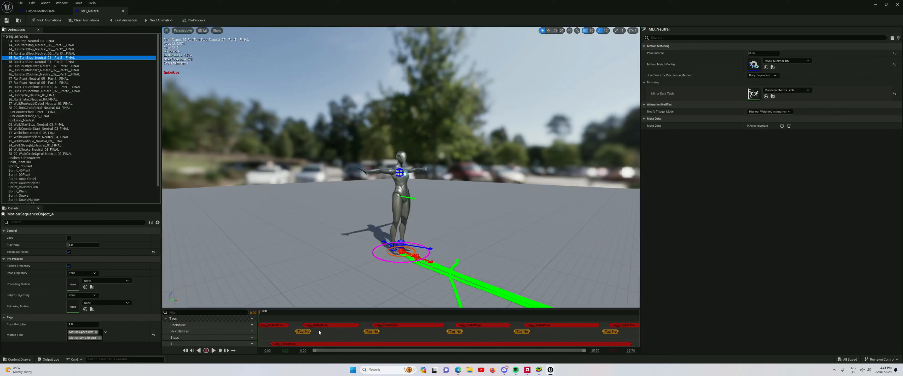
left_click(49, 79)
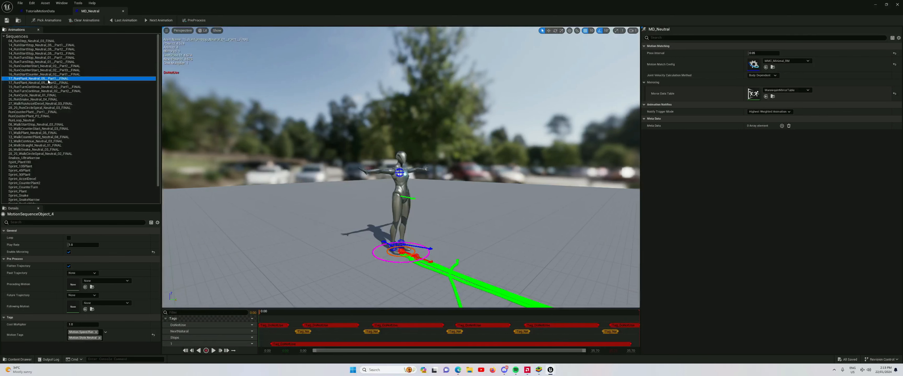
left_click(51, 95)
left_click(52, 104)
left_click(52, 116)
left_click(53, 137)
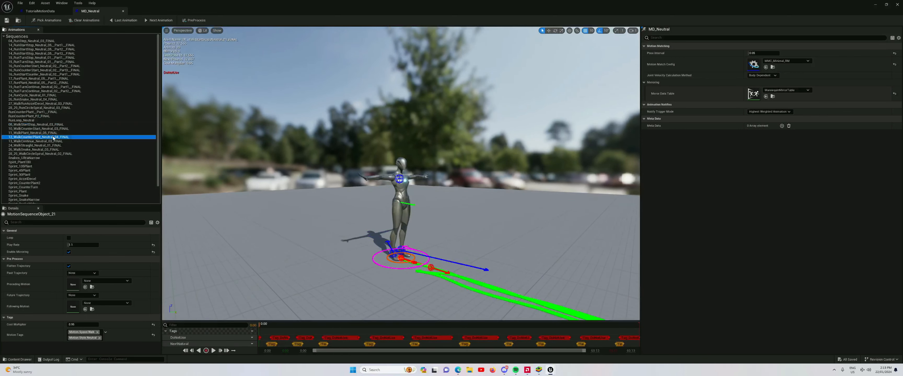
left_click(60, 150)
left_click(65, 167)
left_click(71, 179)
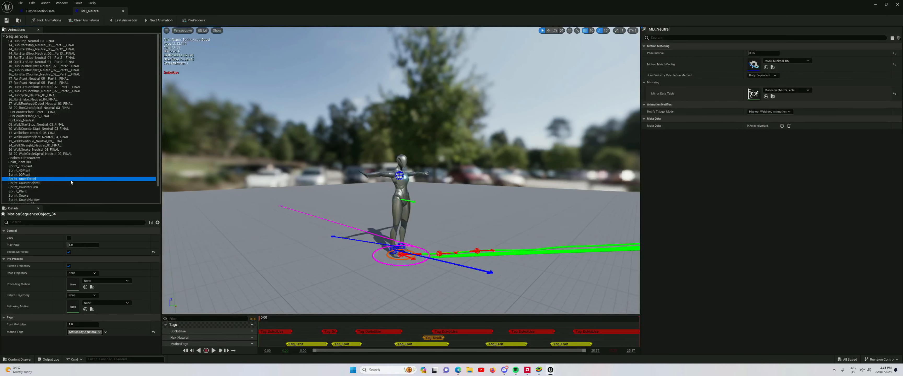
left_click(59, 154)
left_click(56, 116)
left_click(58, 79)
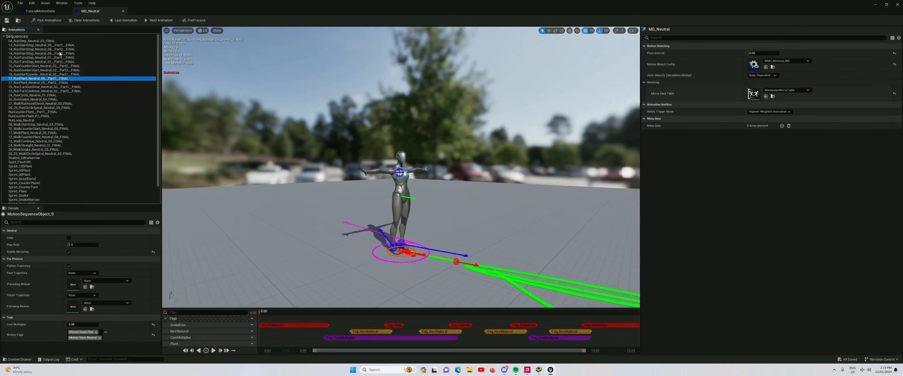
- Compare the animation lists and tagging of TutorialMotionData and MD_Neutral
left_click(44, 13)
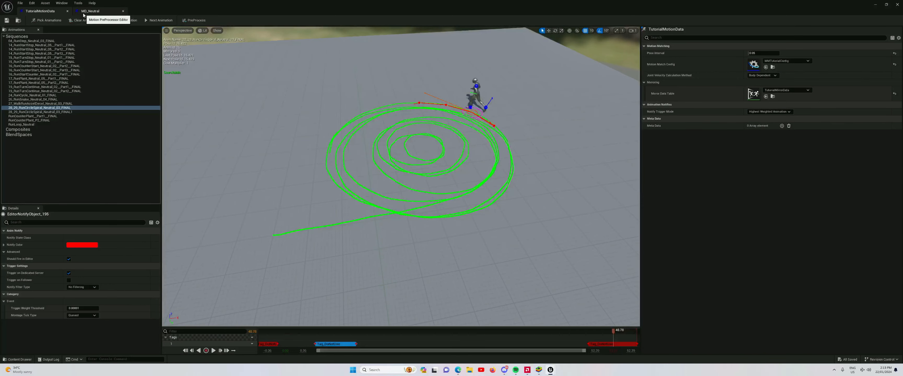
left_click(92, 14)
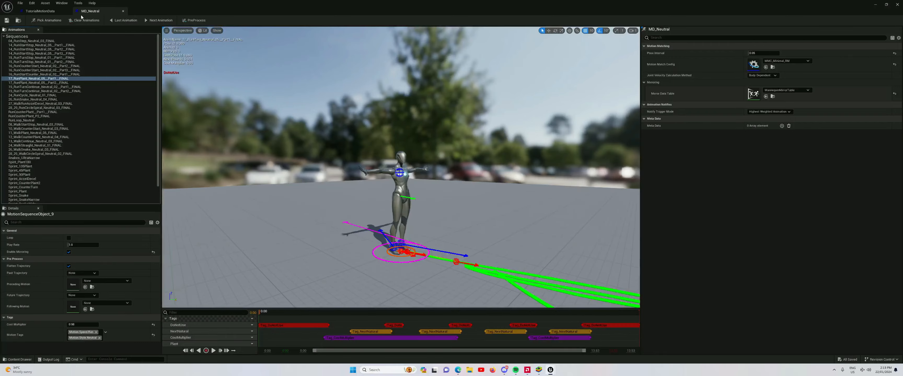
left_click_drag(452, 5, 472, 51)
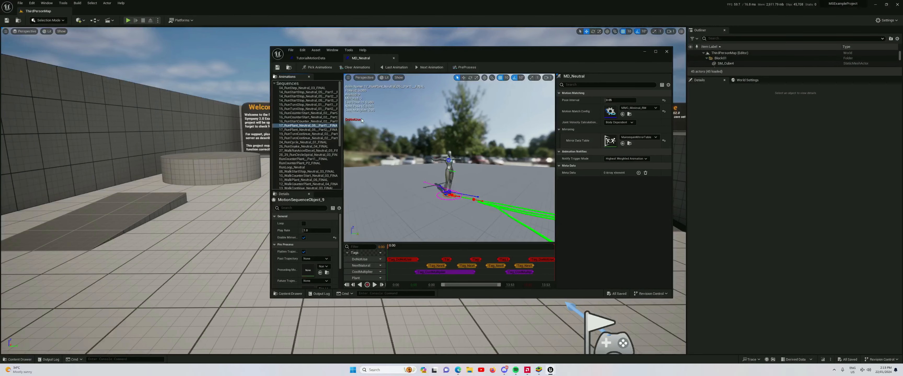
scroll(340, 113, "down", 5)
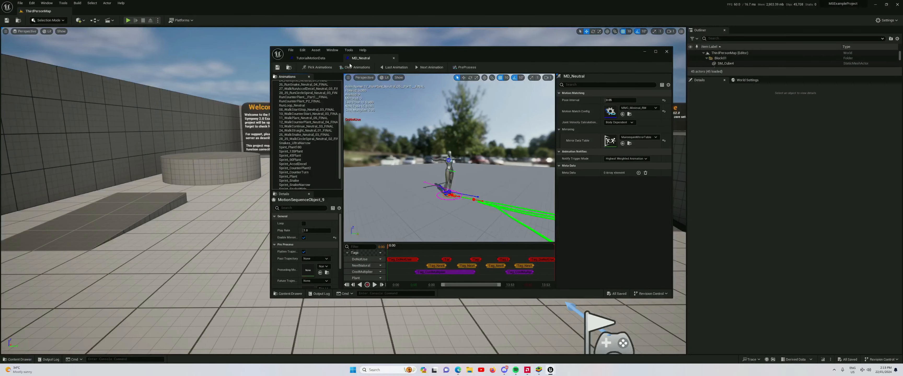
left_click(314, 59)
left_click(360, 58)
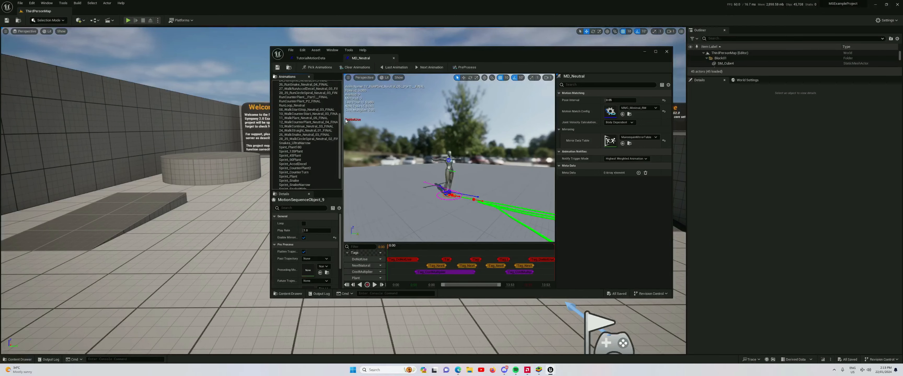
- Return to TutorialMotionData and view the Do Not Use sections of the second 14_RunStartStop animation
left_click(314, 58)
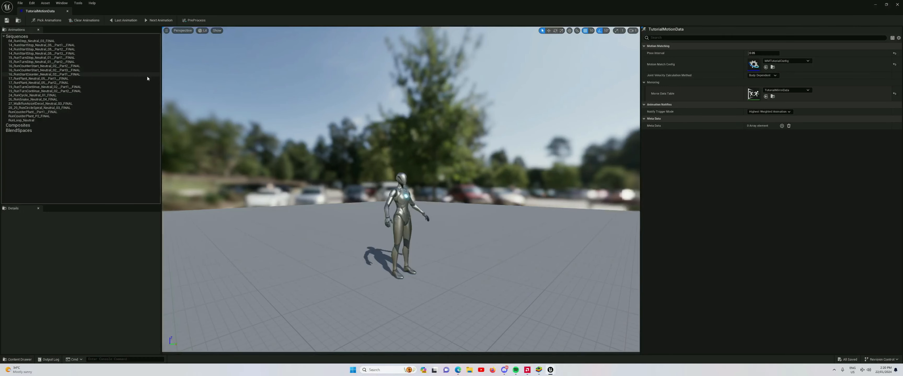
left_click(35, 41)
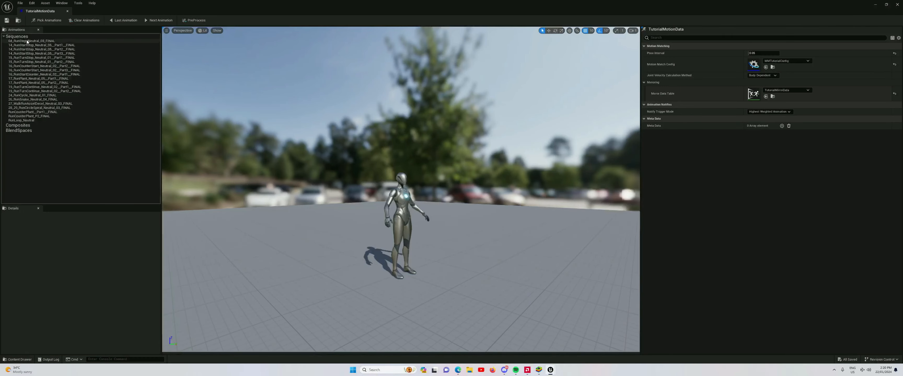
left_click(39, 49)
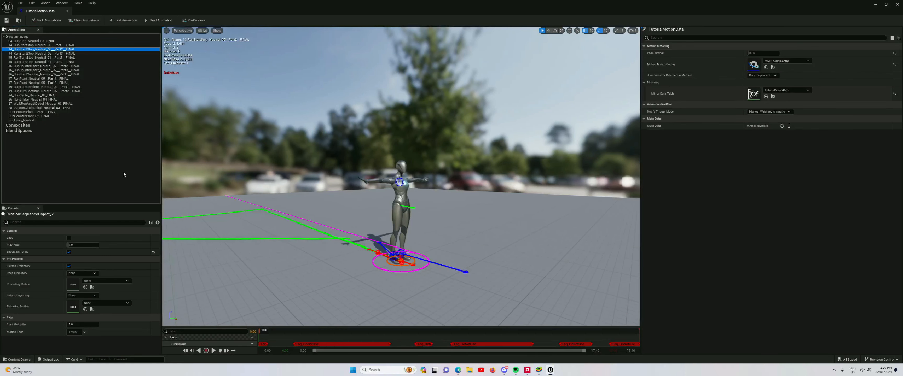
- Look through the sequences in TutorialMotionData and check their Do Not Use tag tracks, ending back at the first RunStop animation
left_click(46, 41)
left_click(47, 45)
left_click(50, 54)
left_click(53, 63)
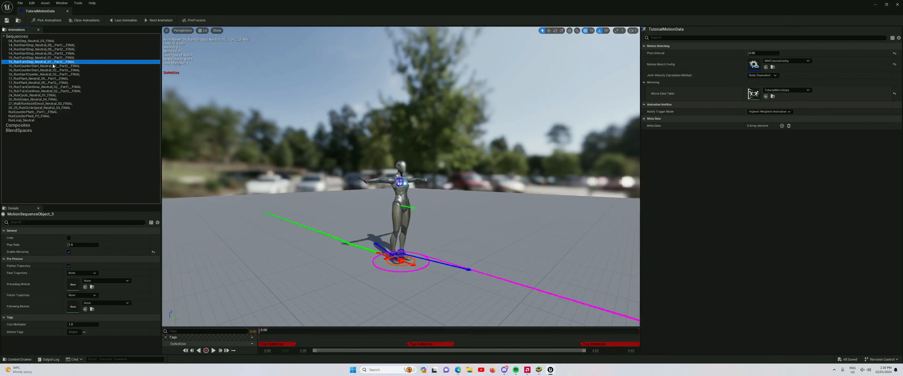
left_click(56, 70)
left_click(60, 79)
left_click(64, 91)
left_click(68, 104)
left_click(71, 116)
left_click(75, 130)
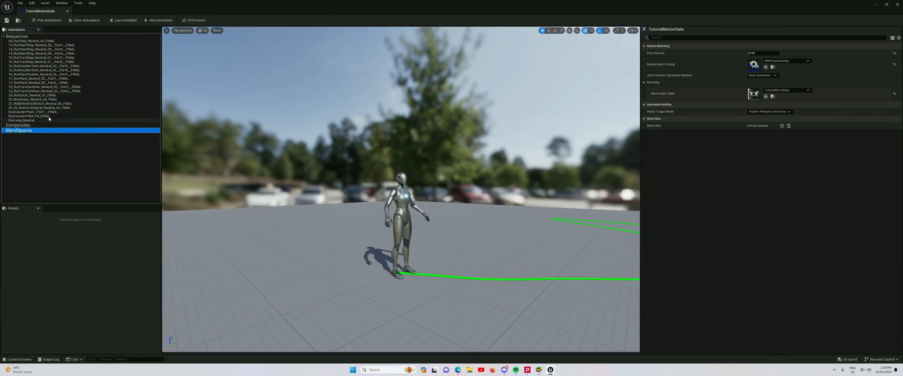
left_click(49, 117)
left_click(47, 104)
left_click(45, 57)
left_click(44, 41)
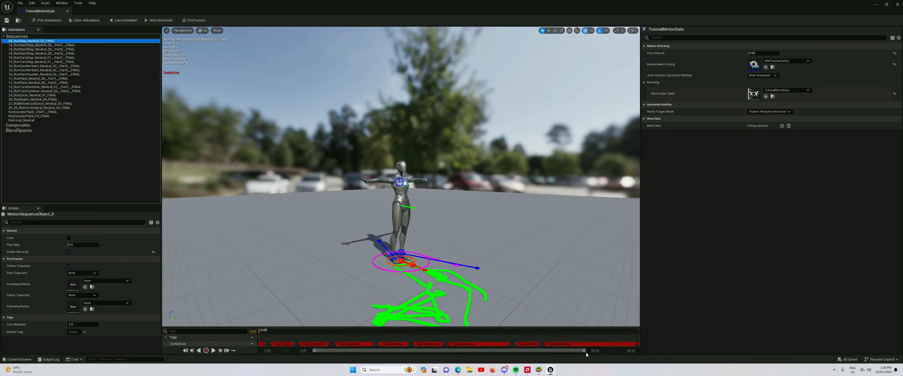
- Examine the 04_RunStop animation's trajectory and full tag track, and scrub through its opening seconds
left_click_drag(585, 352, 607, 352)
right_click_drag(545, 261, 562, 275)
scroll(545, 261, "down", 4)
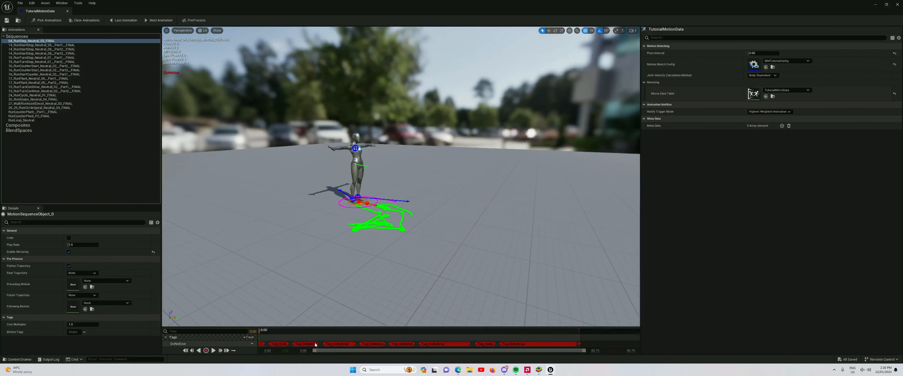
left_click_drag(314, 351, 282, 337)
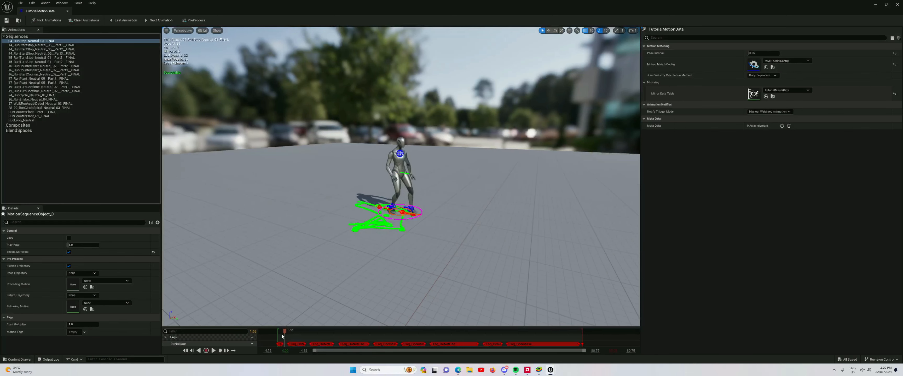
- Scrub the start of the 15_RunTurnStop Part1 animation and select the long Do Not Use tag on its second track
left_click(53, 49)
left_click(60, 62)
left_click(60, 58)
right_click_drag(250, 115, 316, 273)
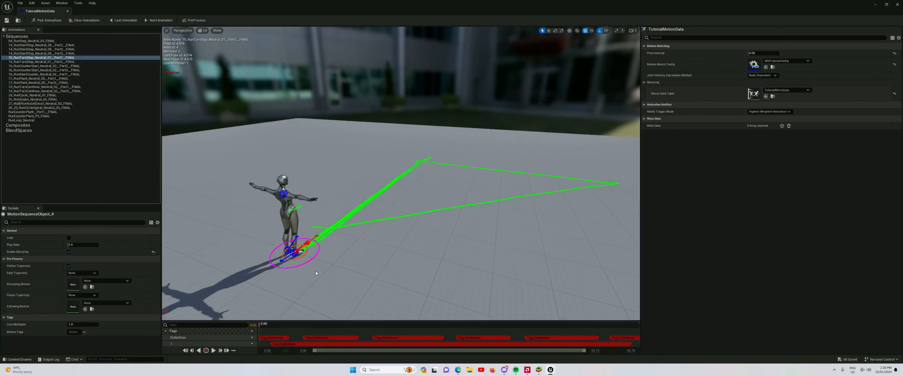
left_click_drag(265, 327, 285, 333)
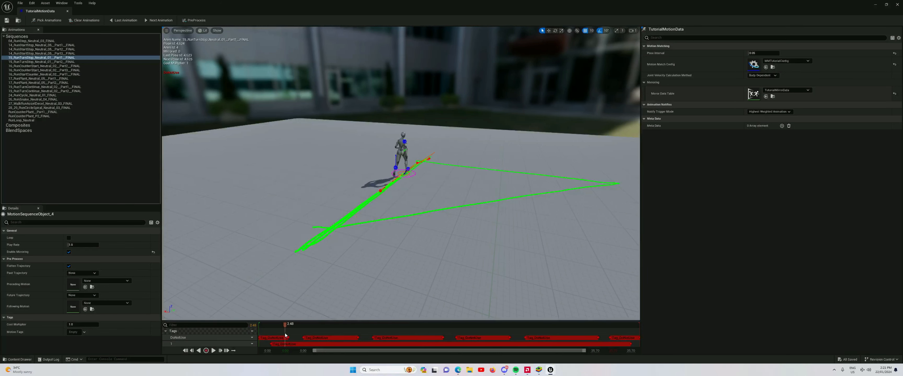
left_click(282, 344)
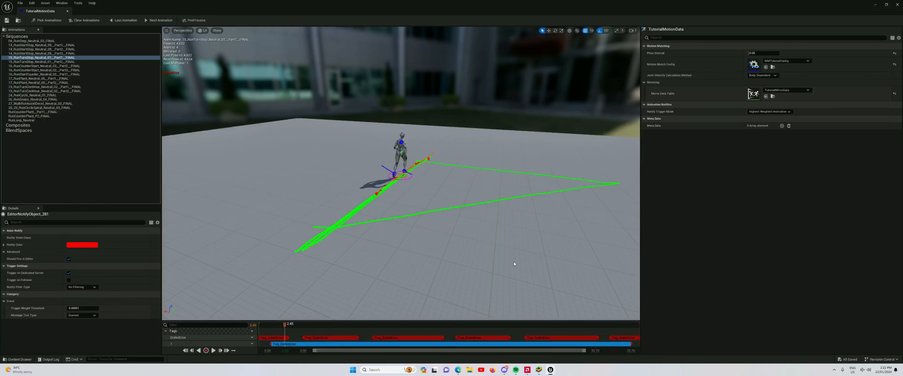
- View the 15_RunTurnStop Part2 animation, then pre-process TutorialMotionData, save it and close its editor
left_click(45, 62)
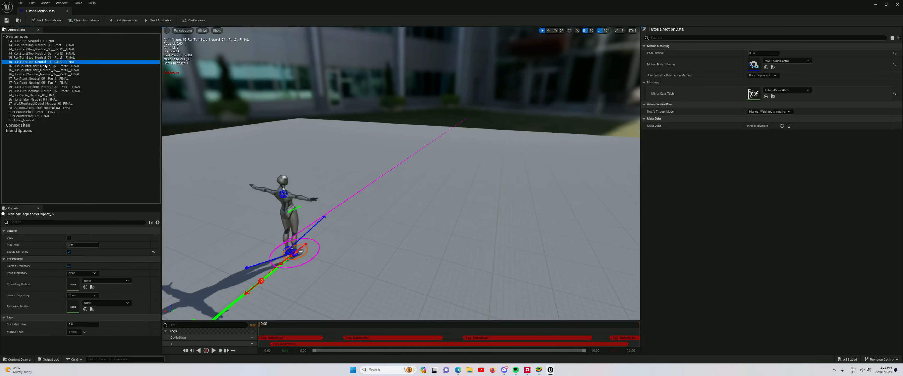
left_click(196, 21)
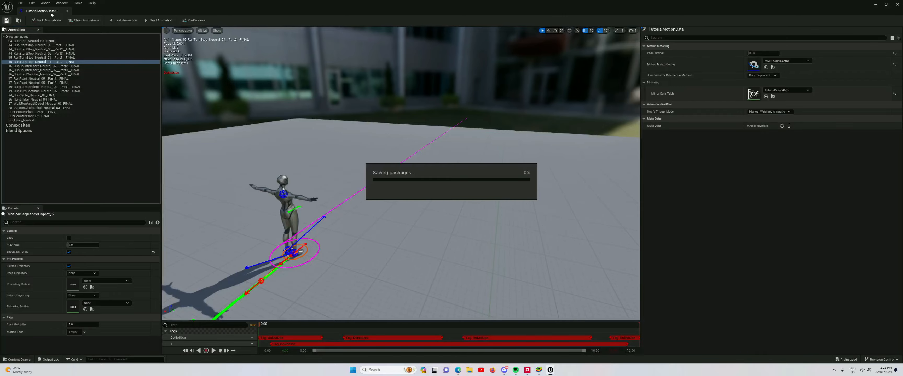
left_click(68, 13)
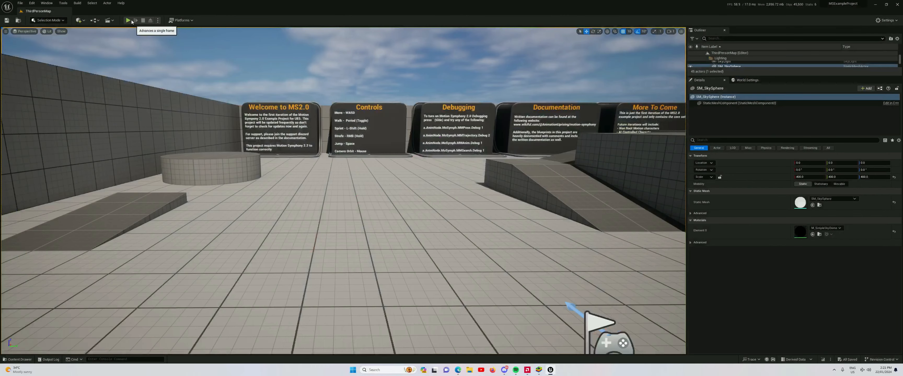
- Play the level and run the character forward, backward and sideways to test the motion matching
left_click(129, 21)
key("w")
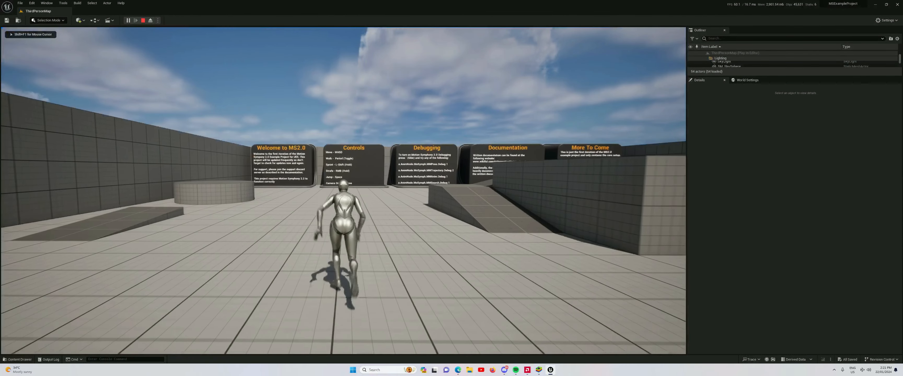
key("s")
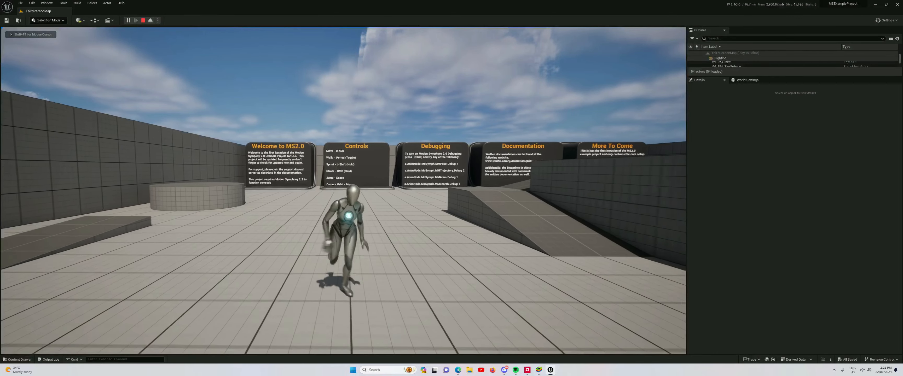
key("a")
key("w")
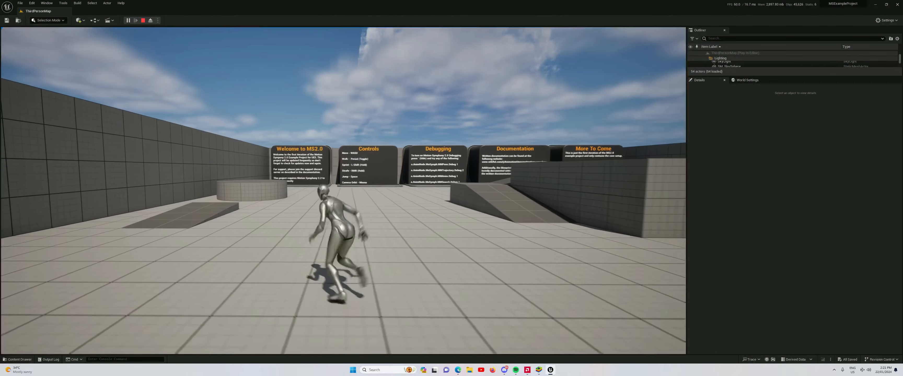
key("s")
key("d")
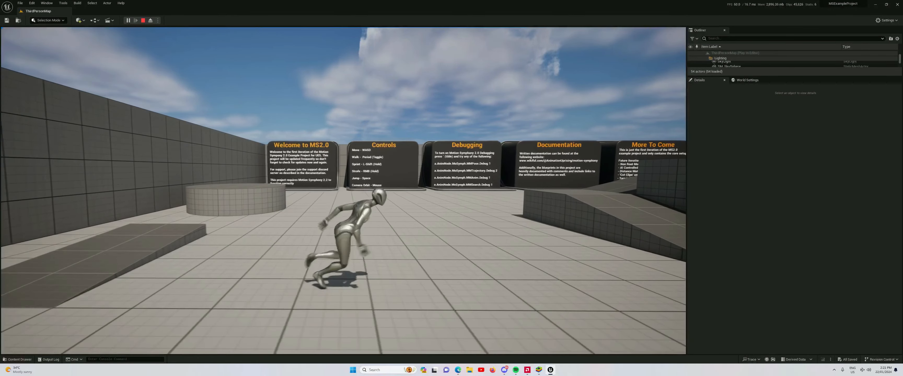
- Test turns while running toward the information boards, reverse direction and stop, then end the play session
key("w")
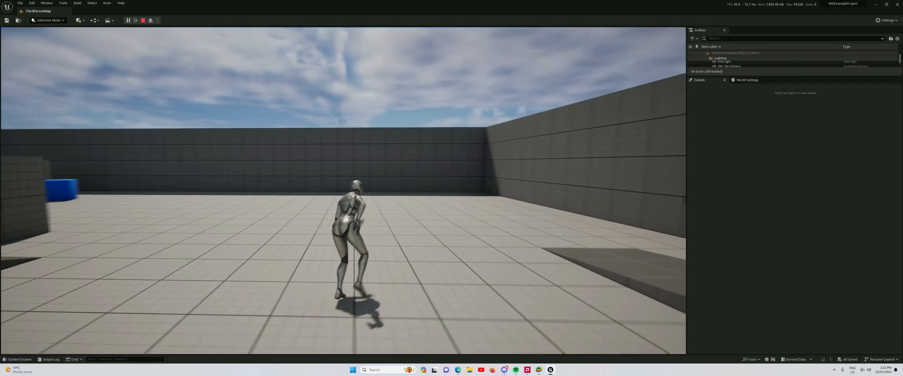
key("w")
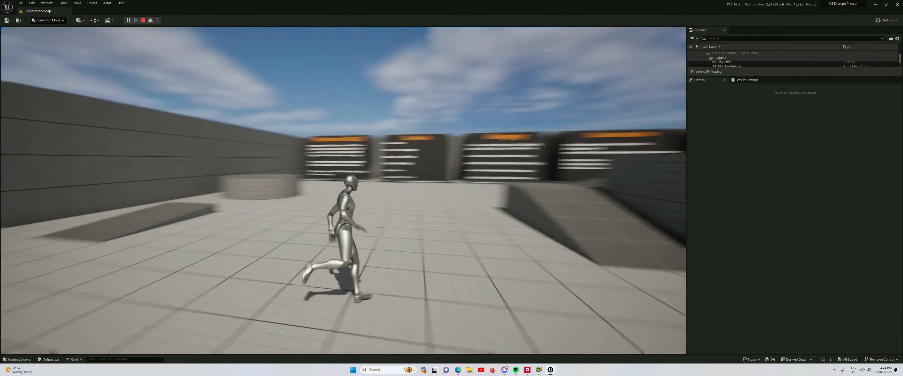
key("w")
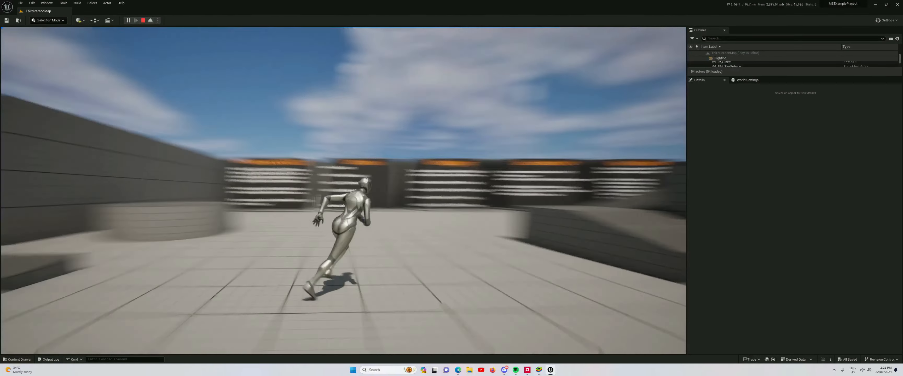
key("w")
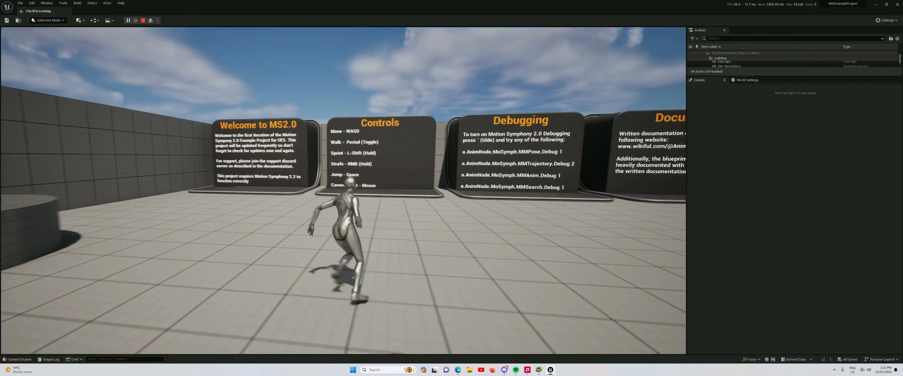
key("s")
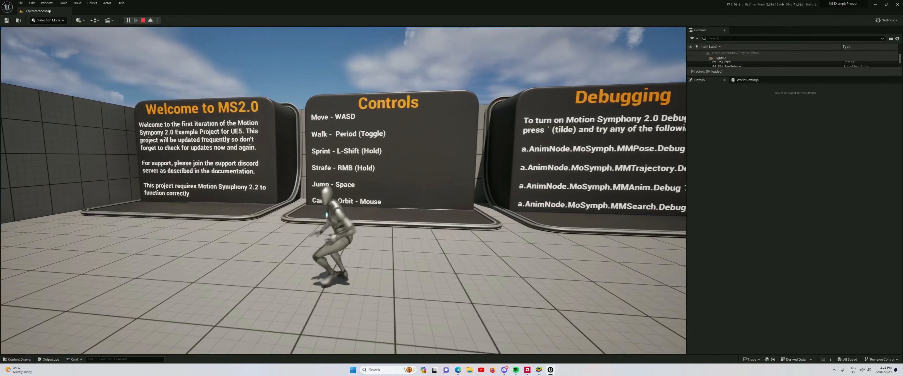
key("s")
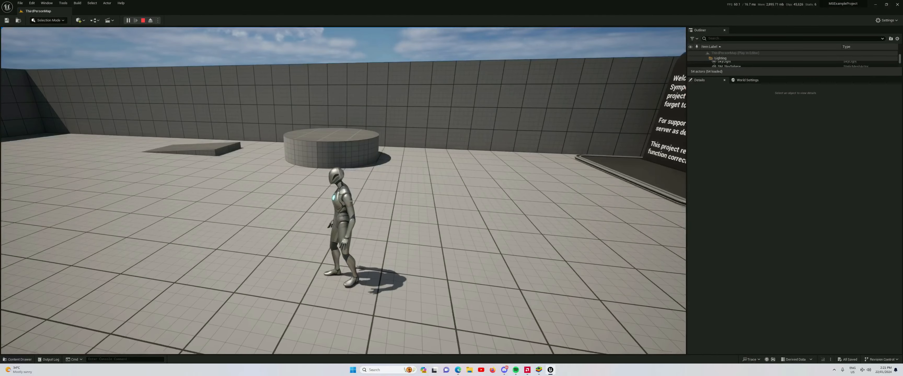
key("Escape")
- Open the ABP_MMTutorial animation blueprint from the Tutorial folder and show the Ground Speed logic in its Event Graph
key("ctrl+space")
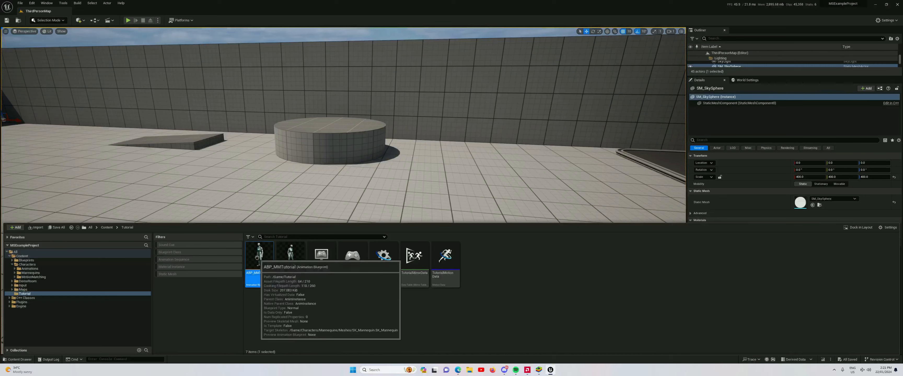
double_click(260, 256)
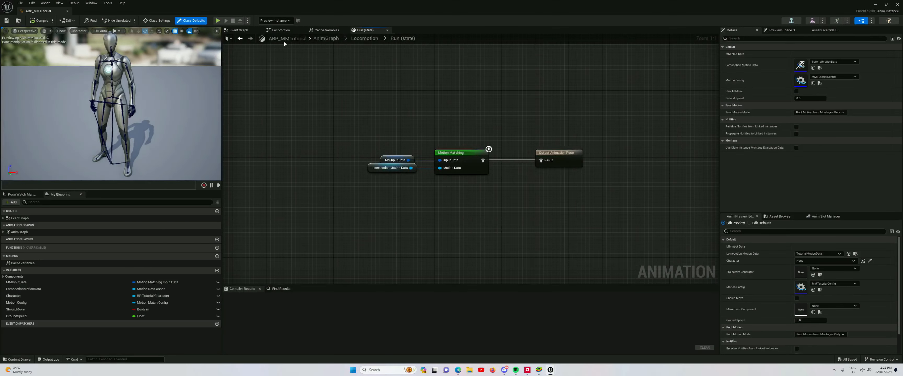
left_click(243, 30)
right_click_drag(401, 151, 431, 147)
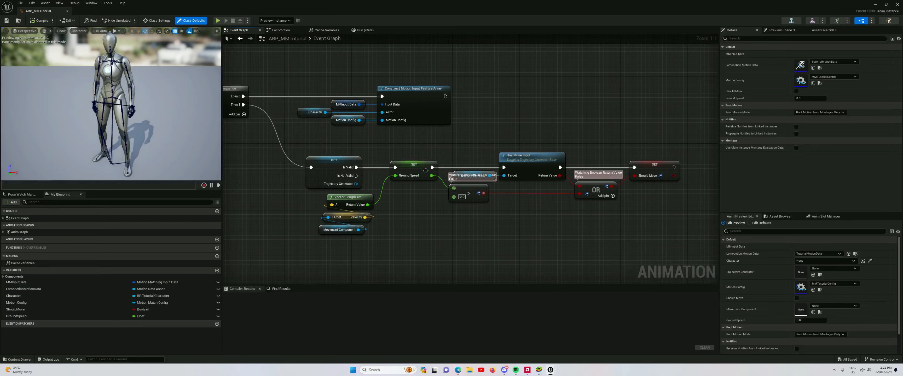
- Set the threshold of the Ground Speed greater-than comparison to 5 and compile the animation blueprint
left_click(426, 171)
left_click_drag(459, 197, 493, 199)
type("5")
key("Return")
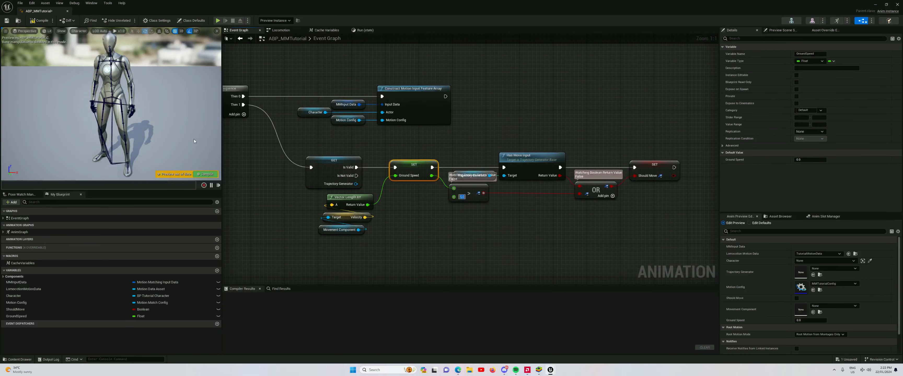
left_click(207, 175)
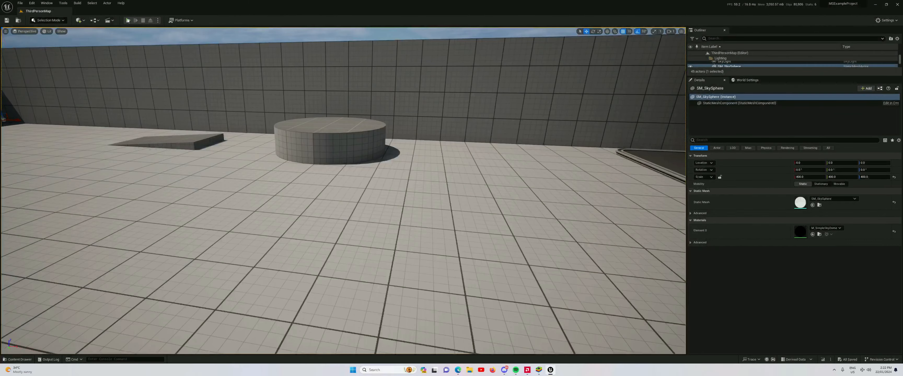
- Play the level again and test repeated starts and stops of the character moving forward, then end the session
left_click(128, 21)
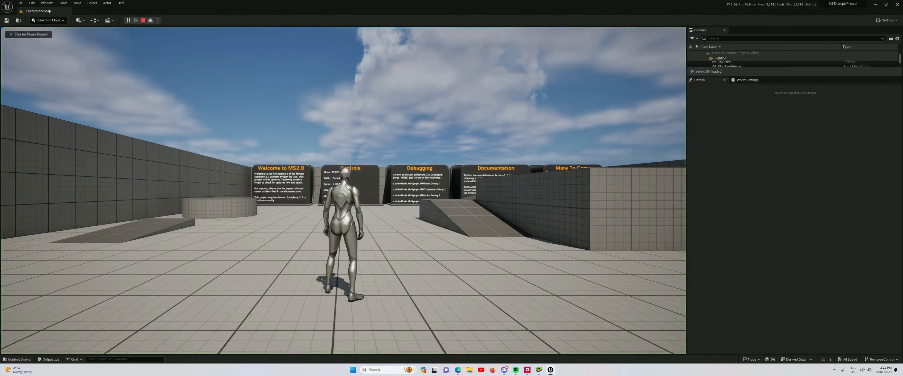
key("w")
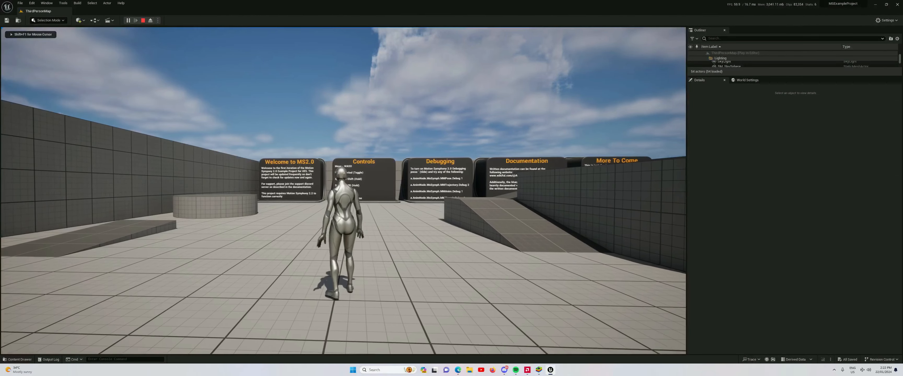
key("w")
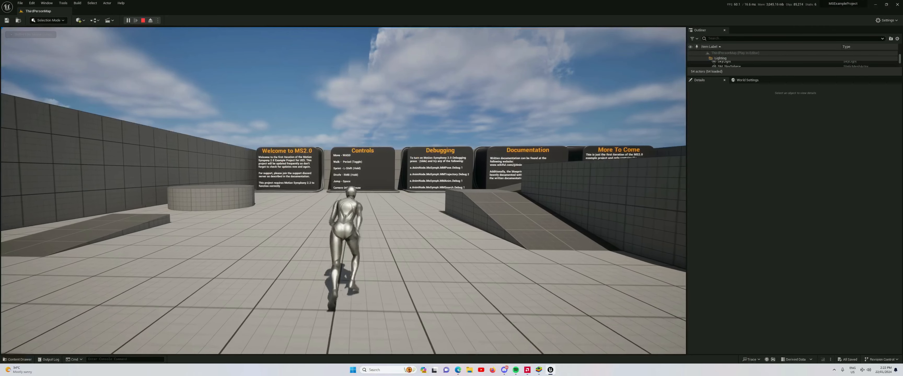
key("w")
key("w")
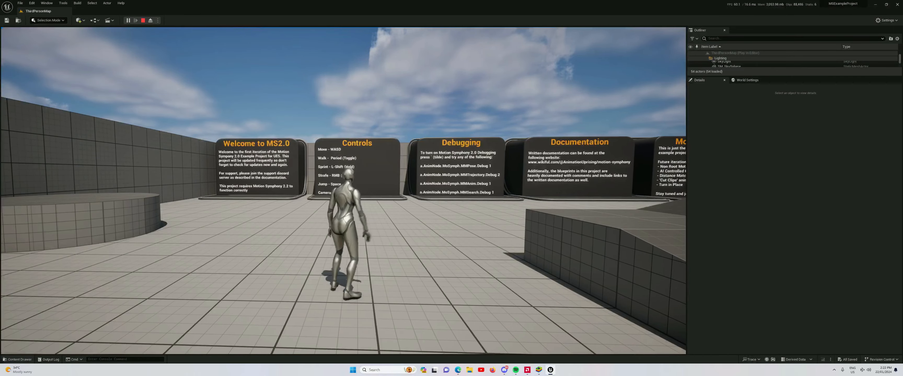
key("w")
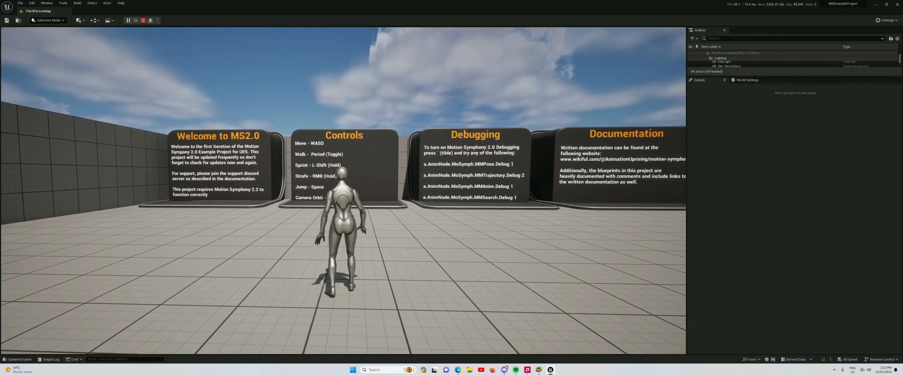
key("Escape")
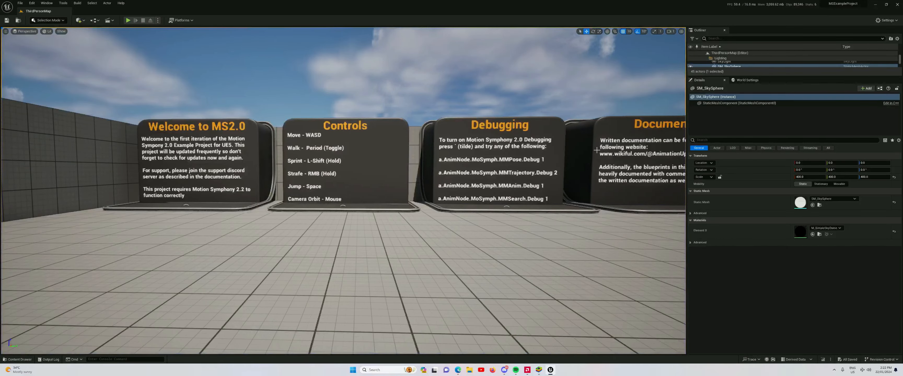
key("s")
right_click_drag(544, 160, 600, 192)
right_click_drag(473, 156, 486, 163)
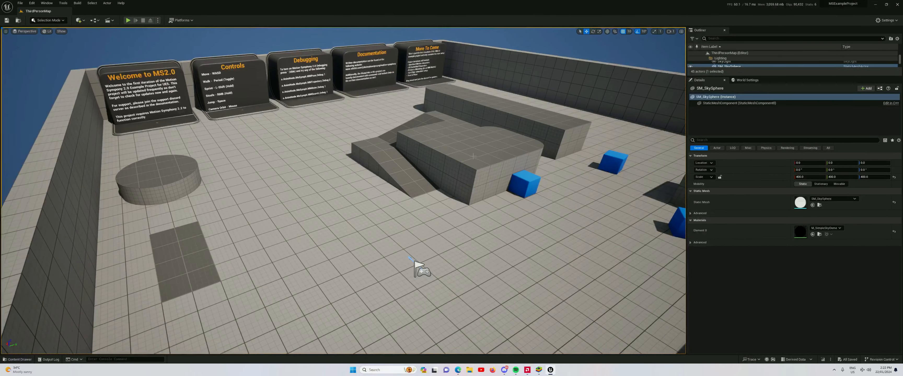